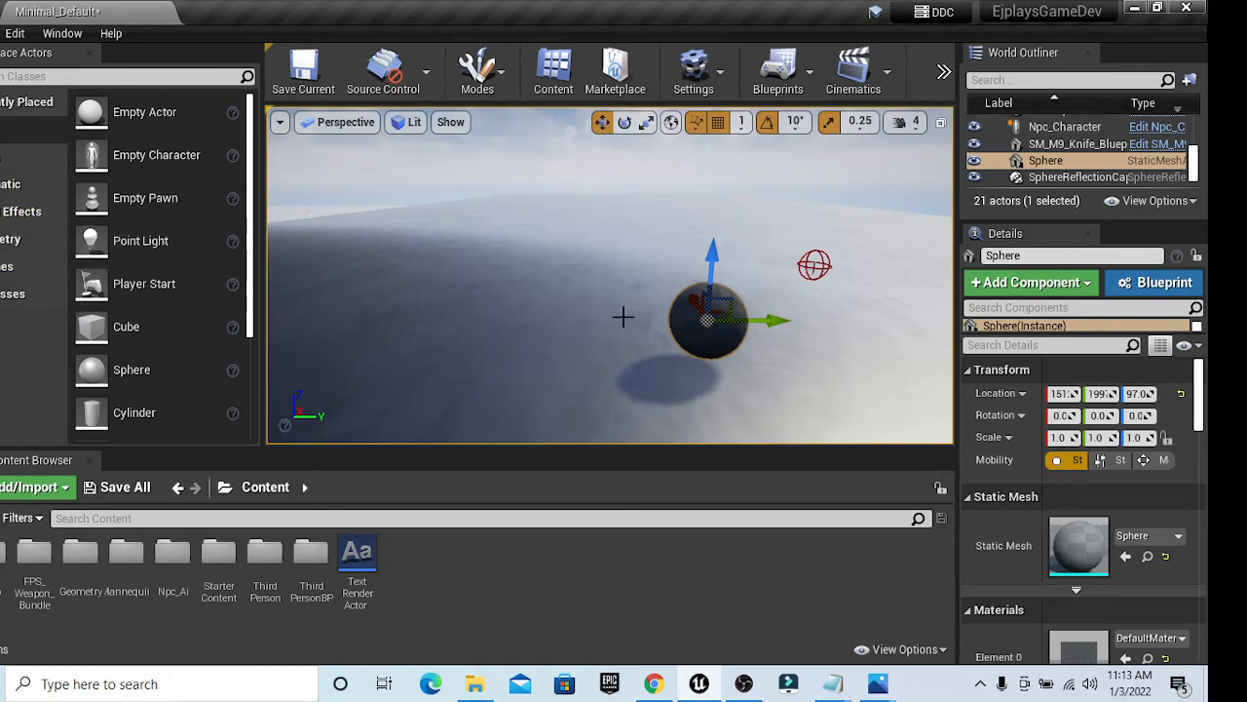
mouse_move(624, 317)
right_down()
mouse_move(702, 312)
mouse_move(623, 312)
mouse_move(639, 310)
mouse_move(634, 321)
right_up()
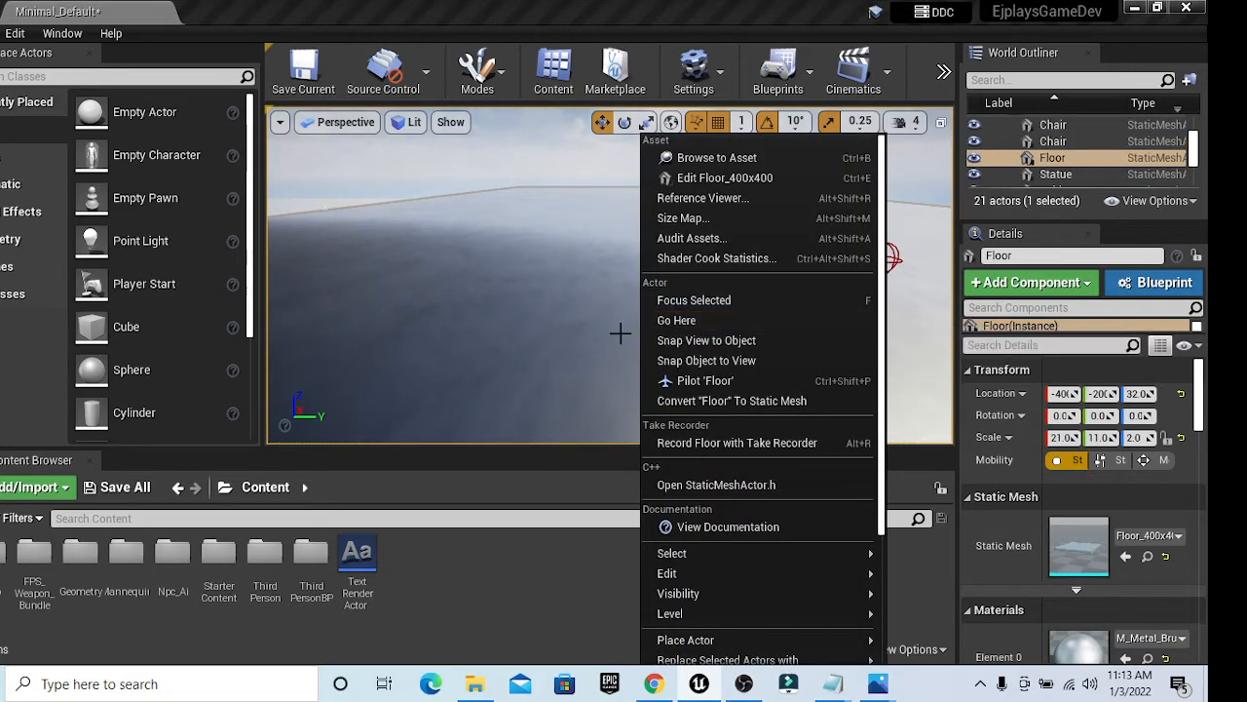
click(620, 333)
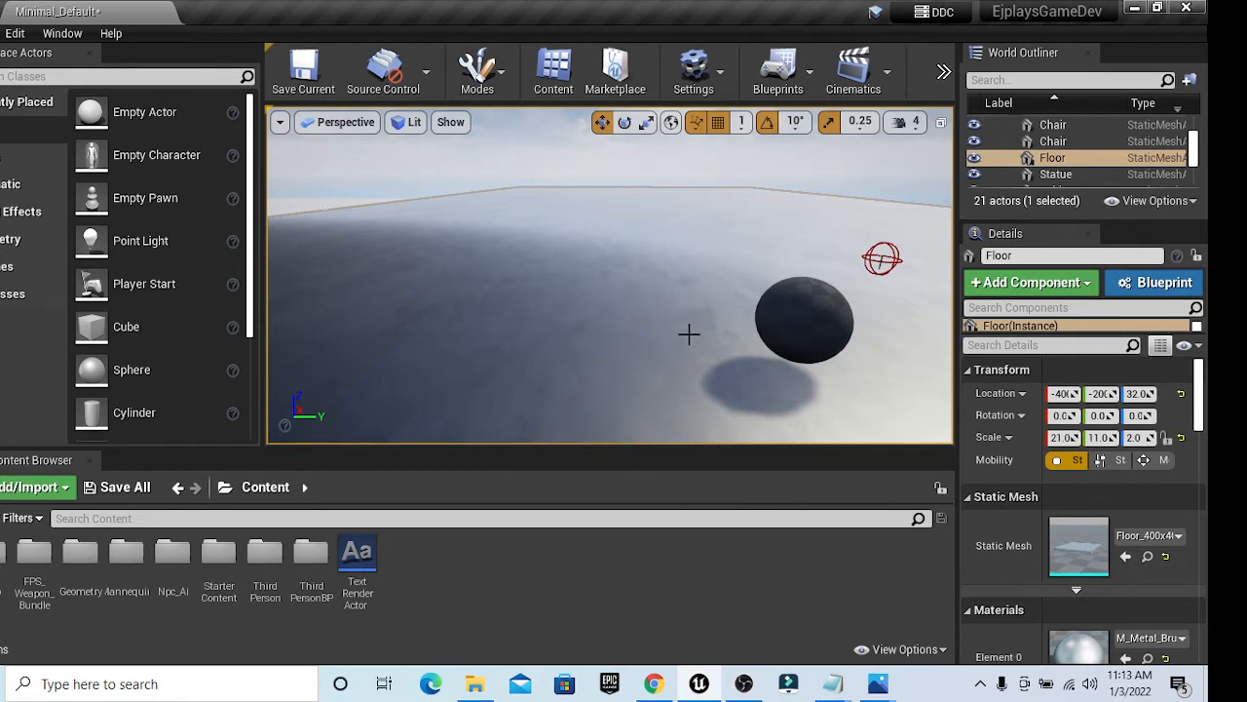
right_drag(863, 274, 822, 285)
key(s)
key(d)
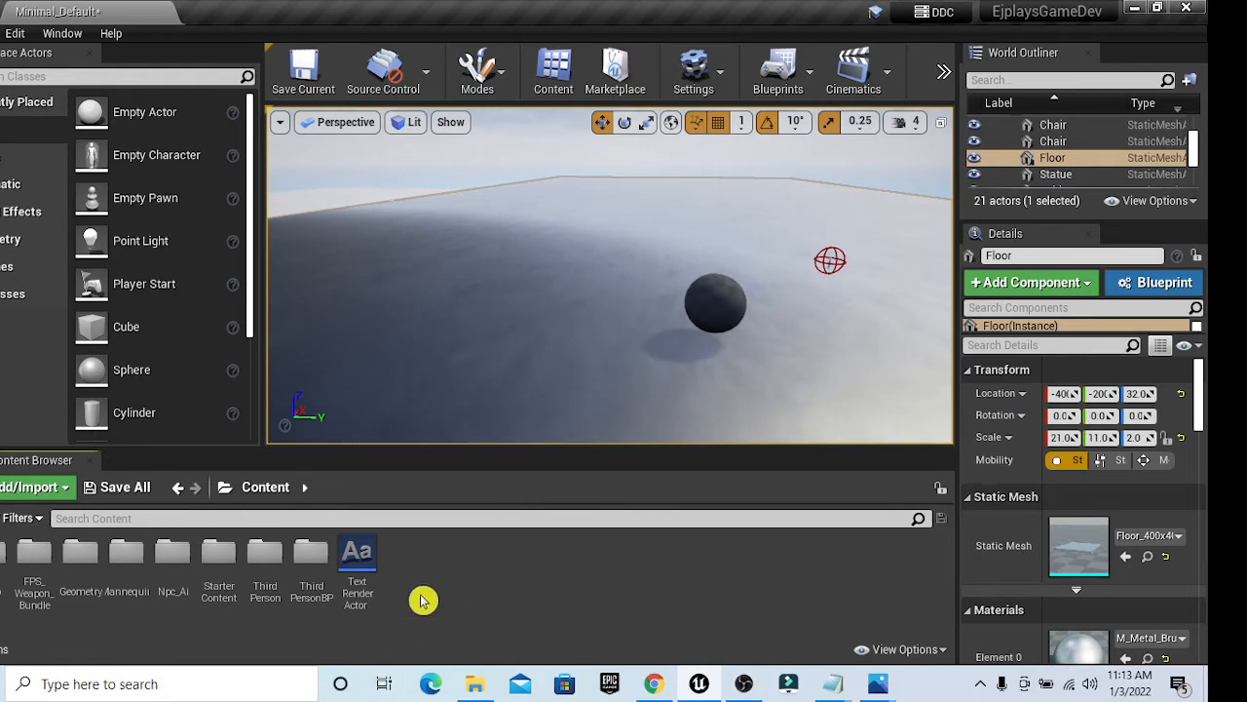
- Create a material named M_Mirror in the Content folder and open it for editing
right_click(421, 596)
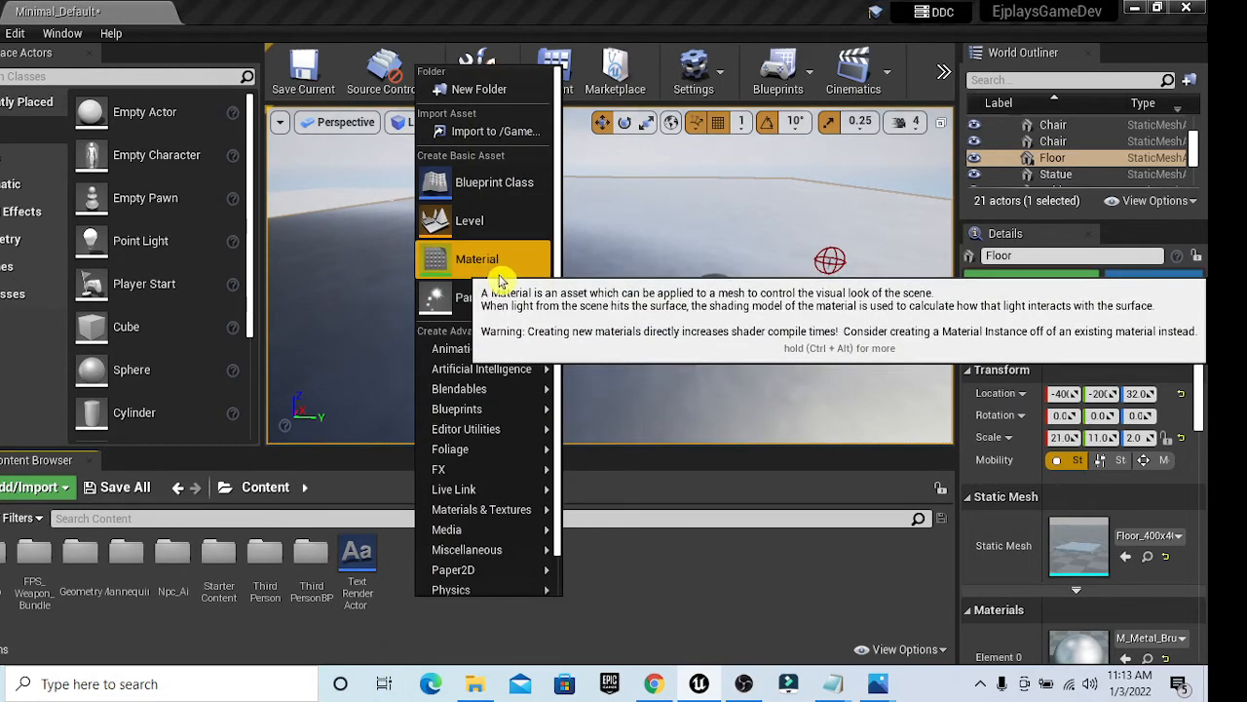
click(495, 259)
key(BackSpace)
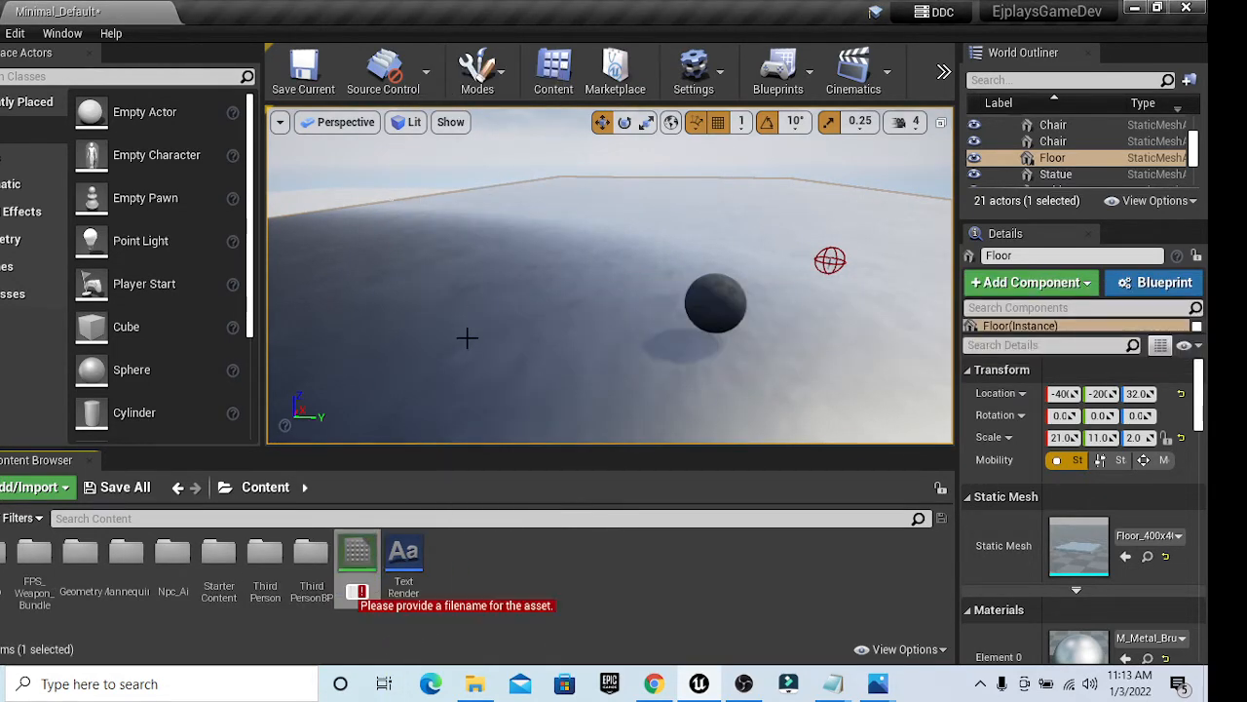
text(Mirror)
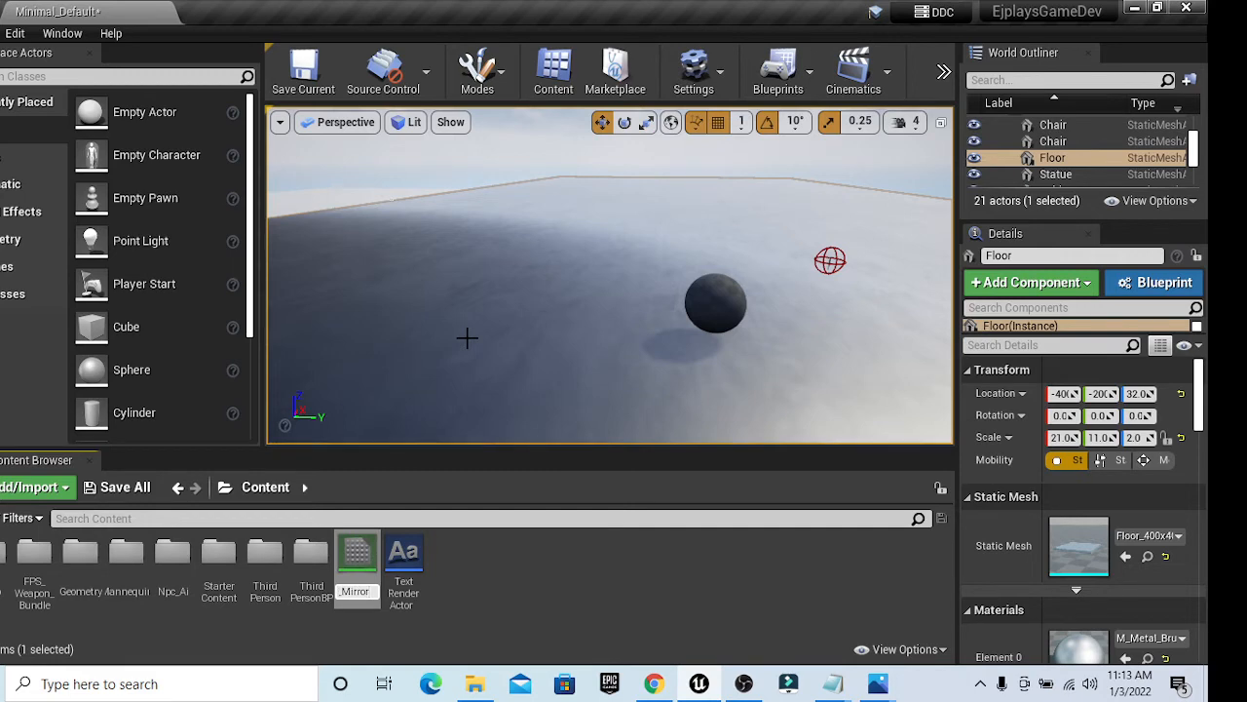
text(_Mirror)
key(Return)
mouse_move(373, 582)
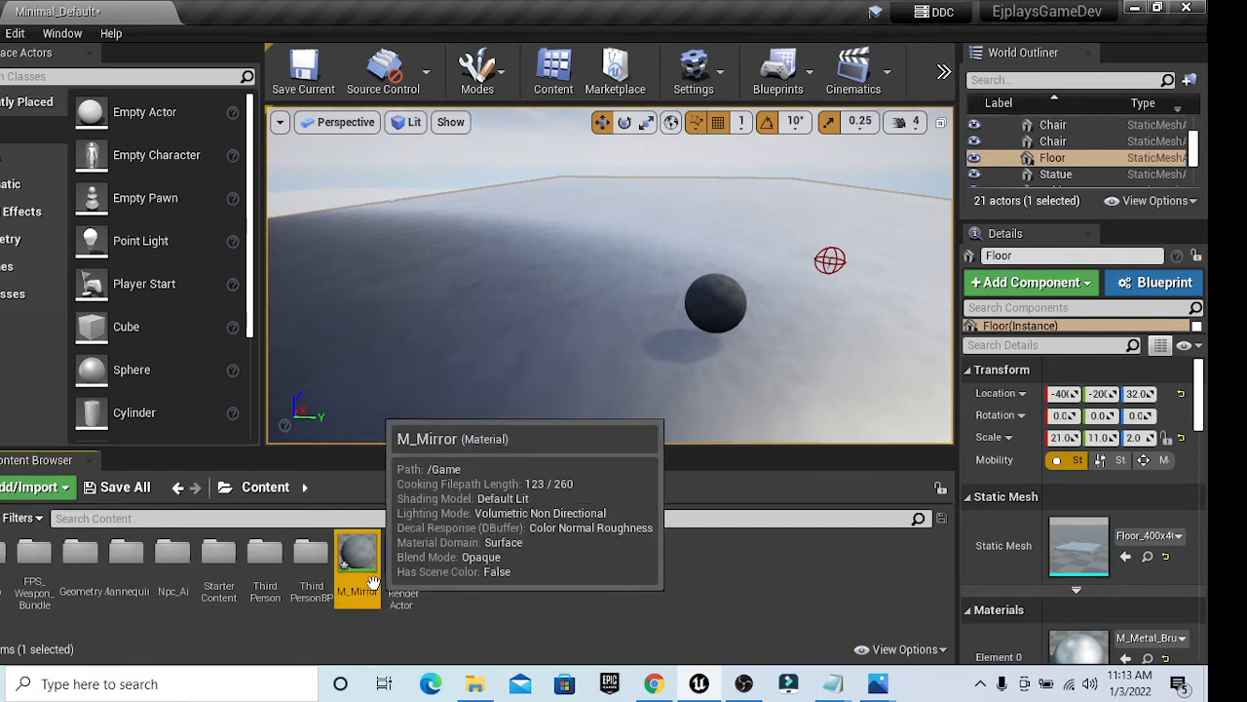
double_click(368, 578)
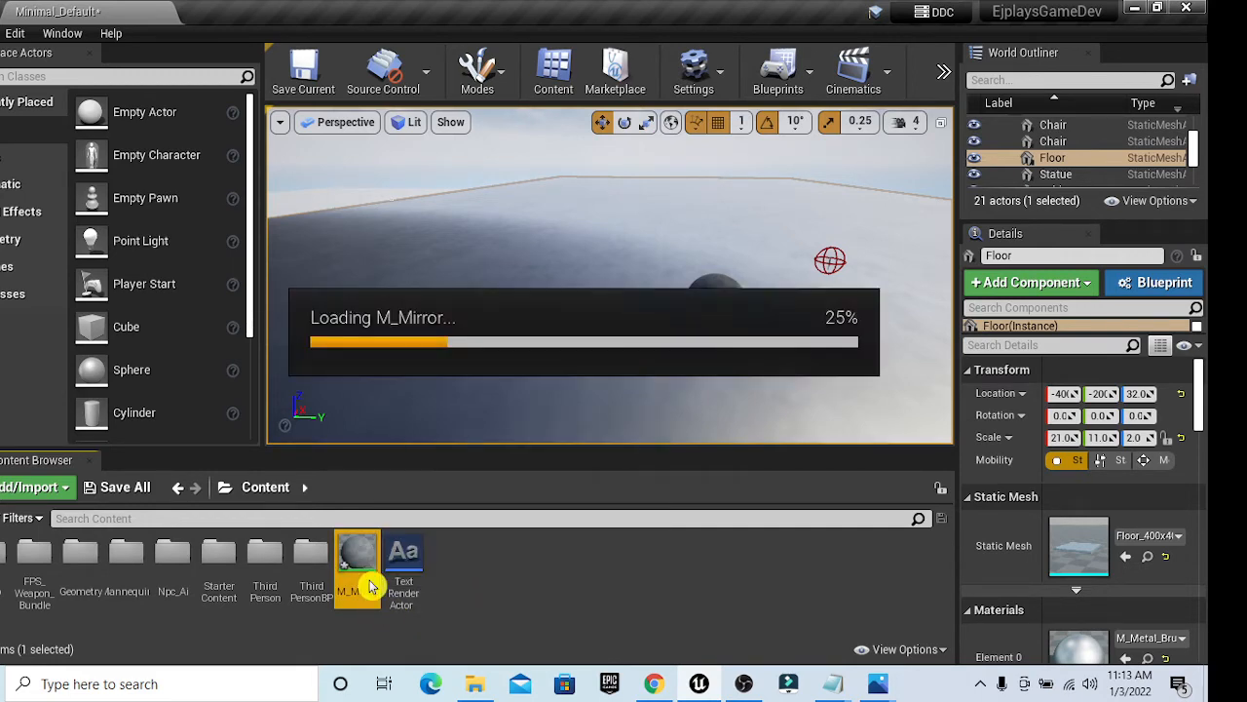
right_drag(354, 354, 403, 432)
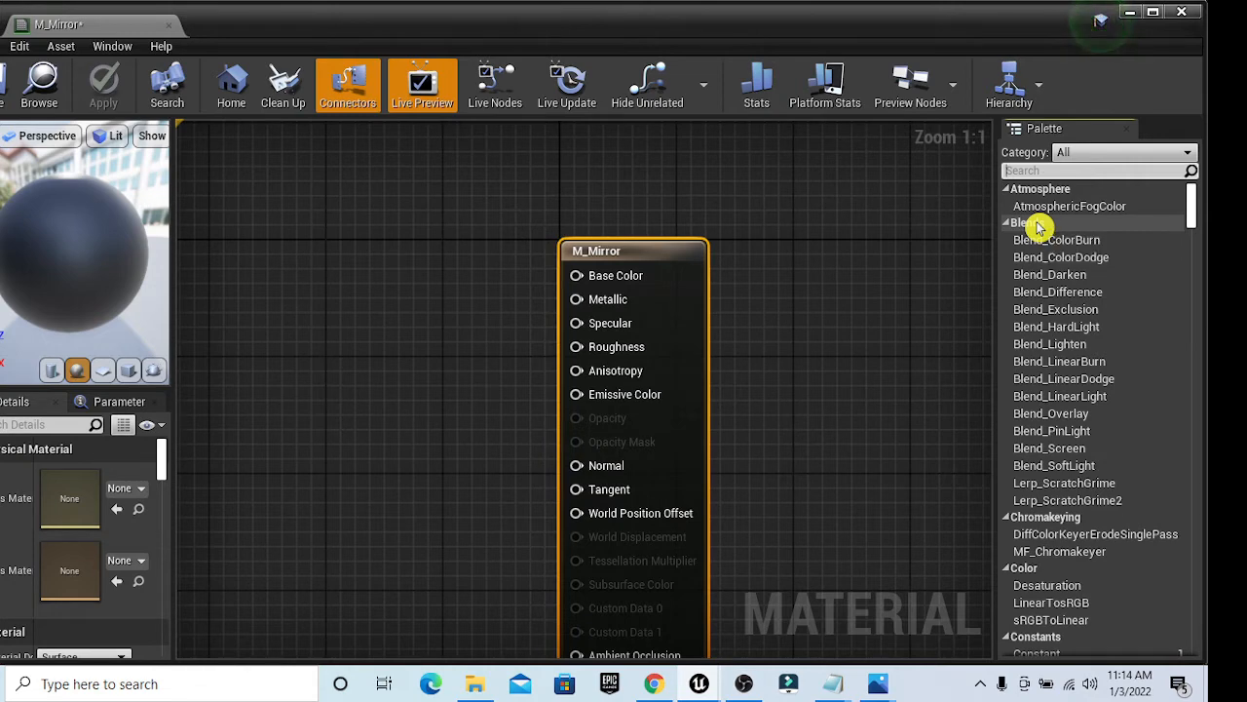
- Add a Constant3Vector node beside the M_Mirror node and connect its output to Base Color
text(con)
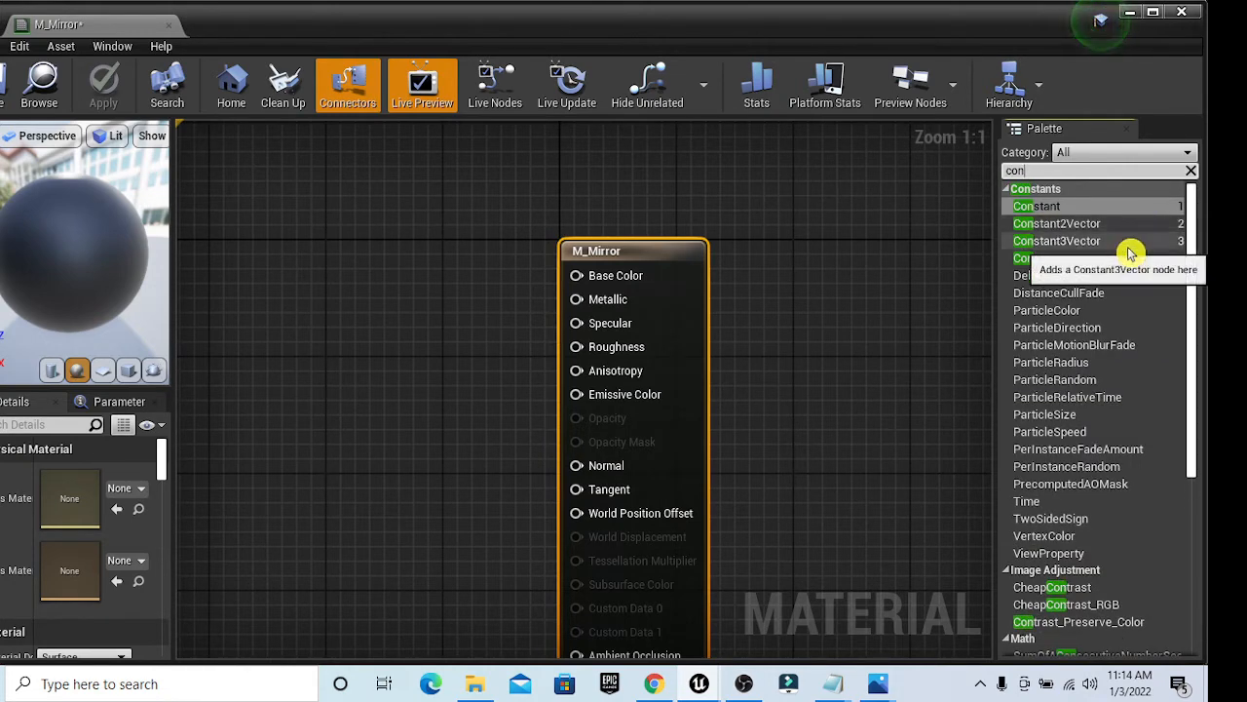
click(1121, 242)
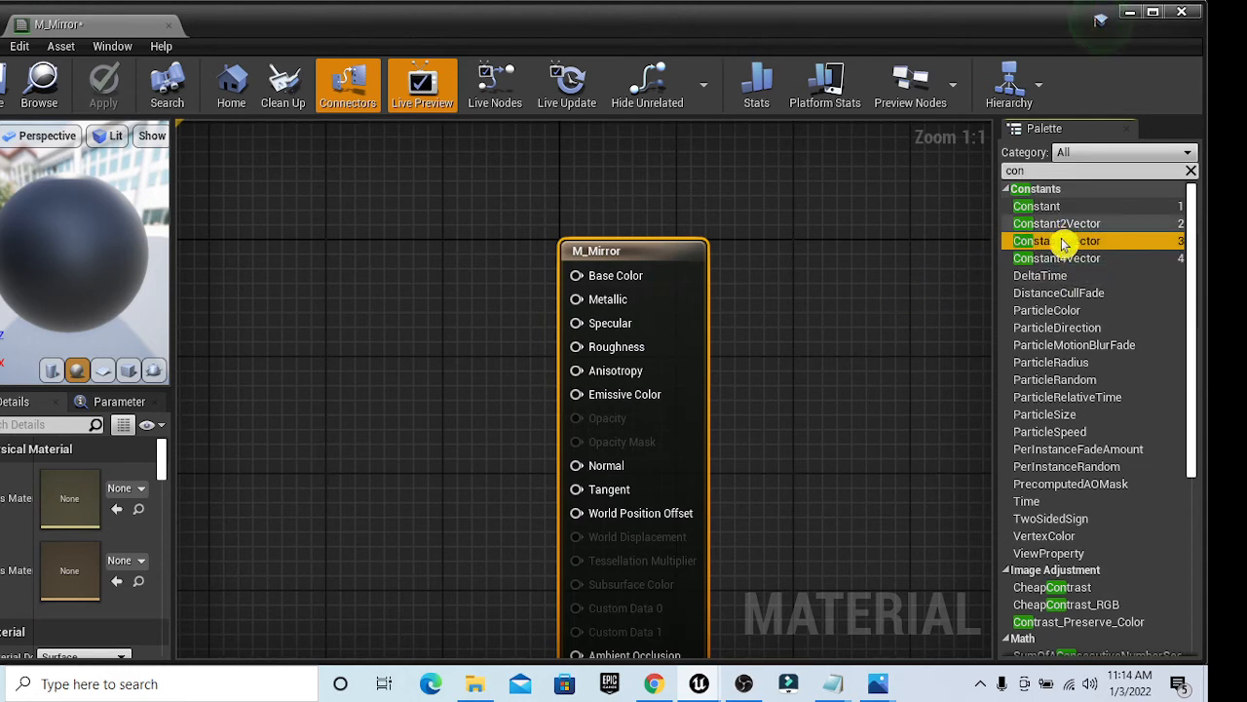
drag(1072, 241, 399, 266)
drag(483, 293, 577, 276)
drag(407, 266, 409, 251)
key(Left)
key(Left)
key(Left)
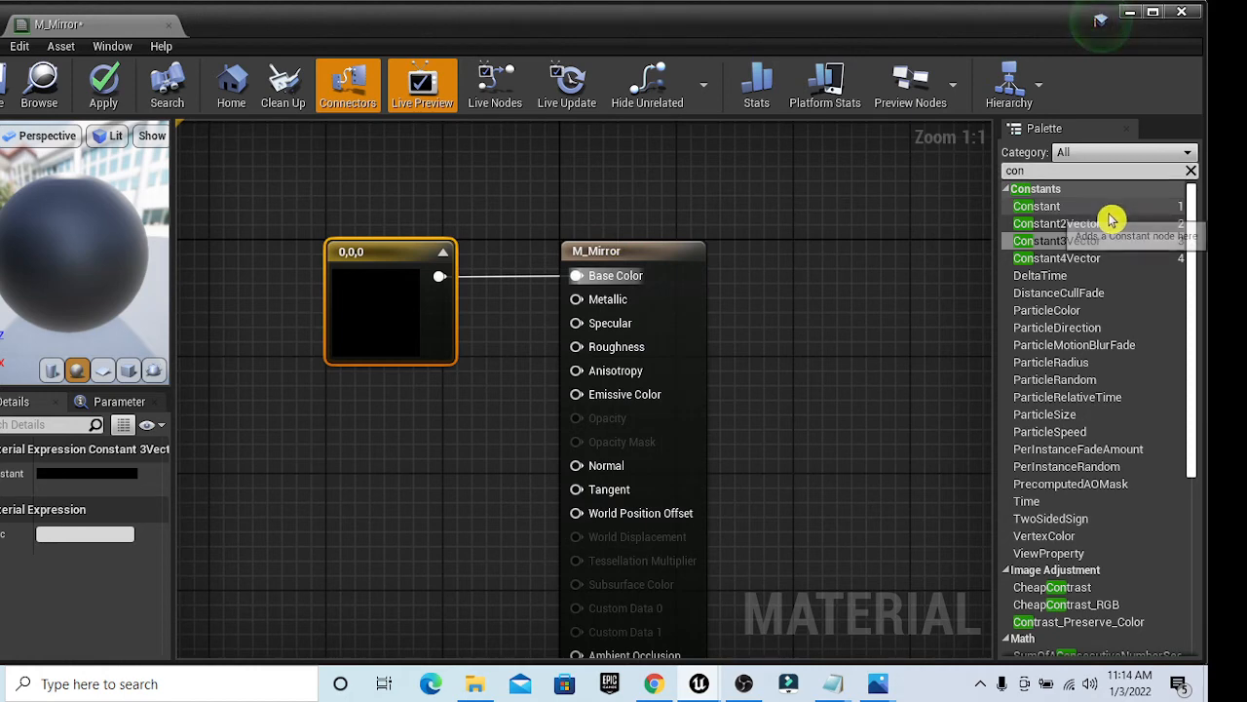
- Add two Constant nodes below the color vector, connecting the upper one to Metallic and the lower one to Roughness
drag(1035, 207, 392, 407)
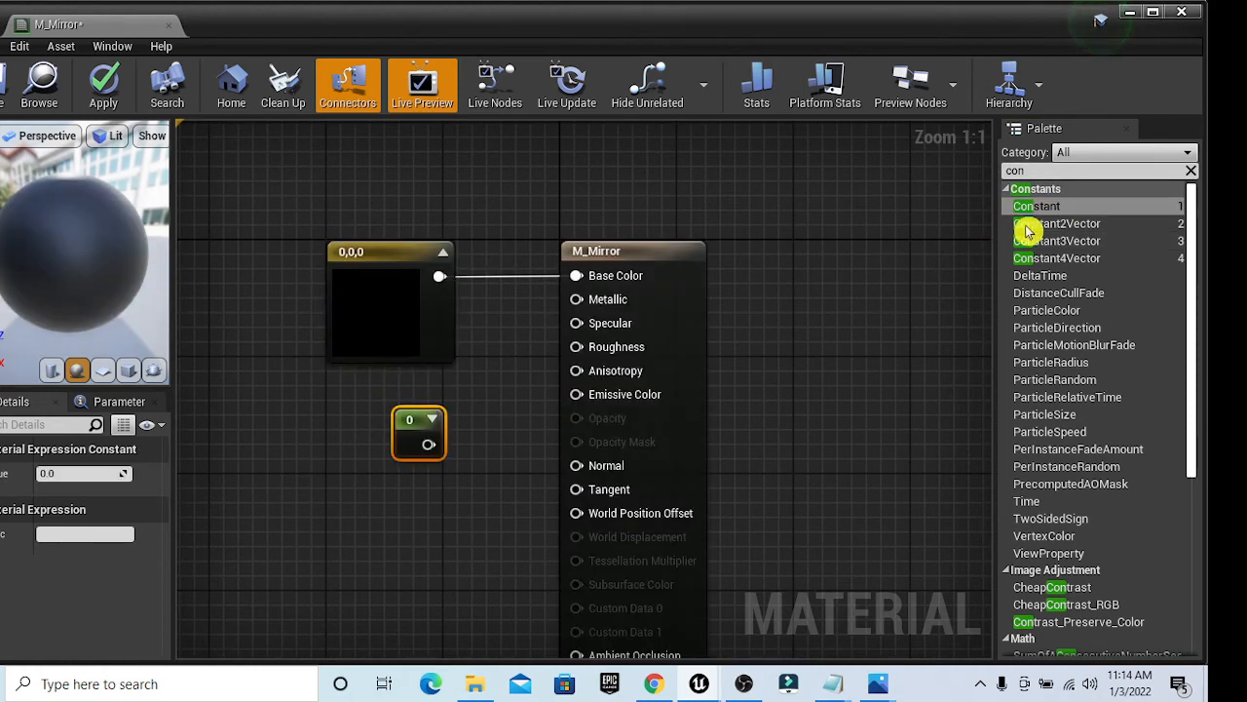
drag(1113, 206, 391, 525)
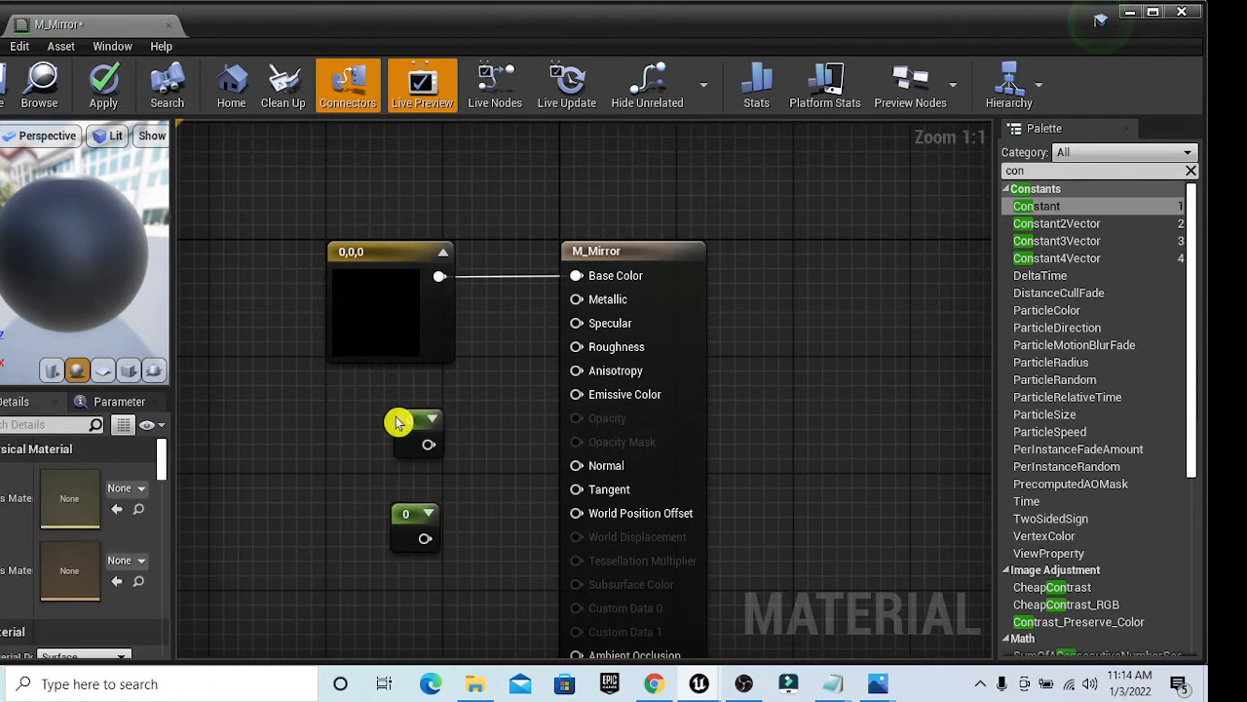
drag(409, 406, 578, 310)
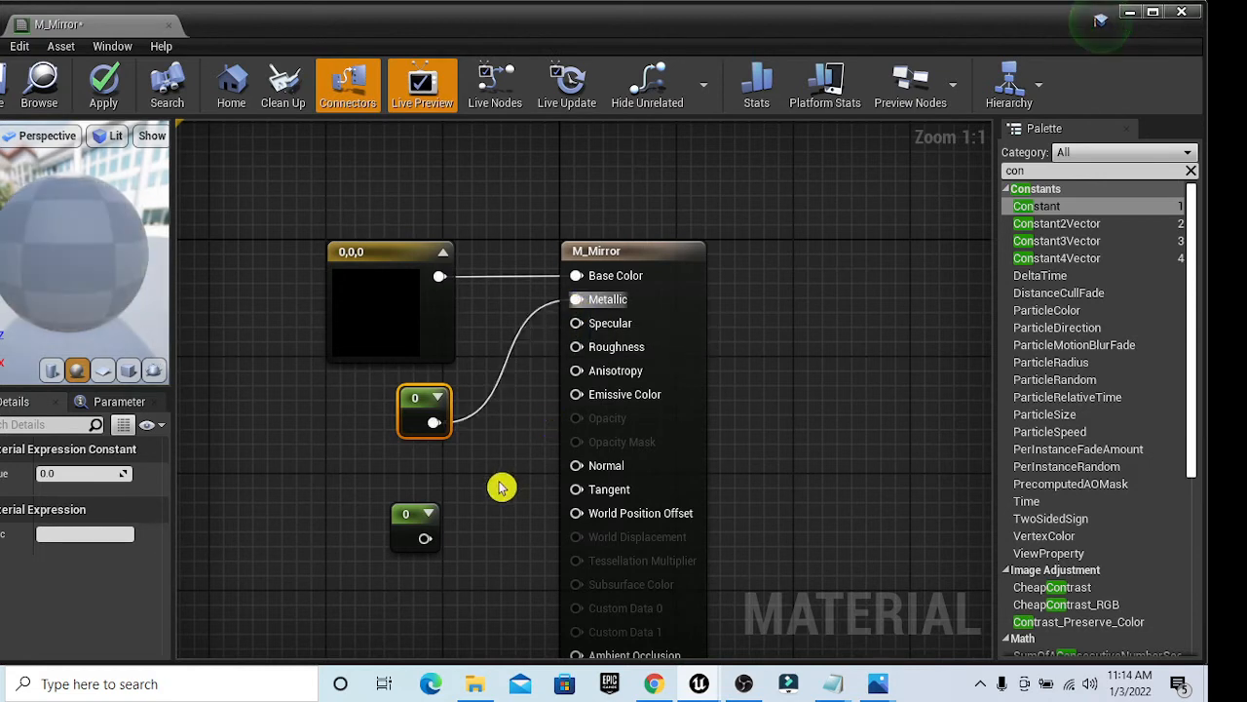
drag(425, 509, 431, 474)
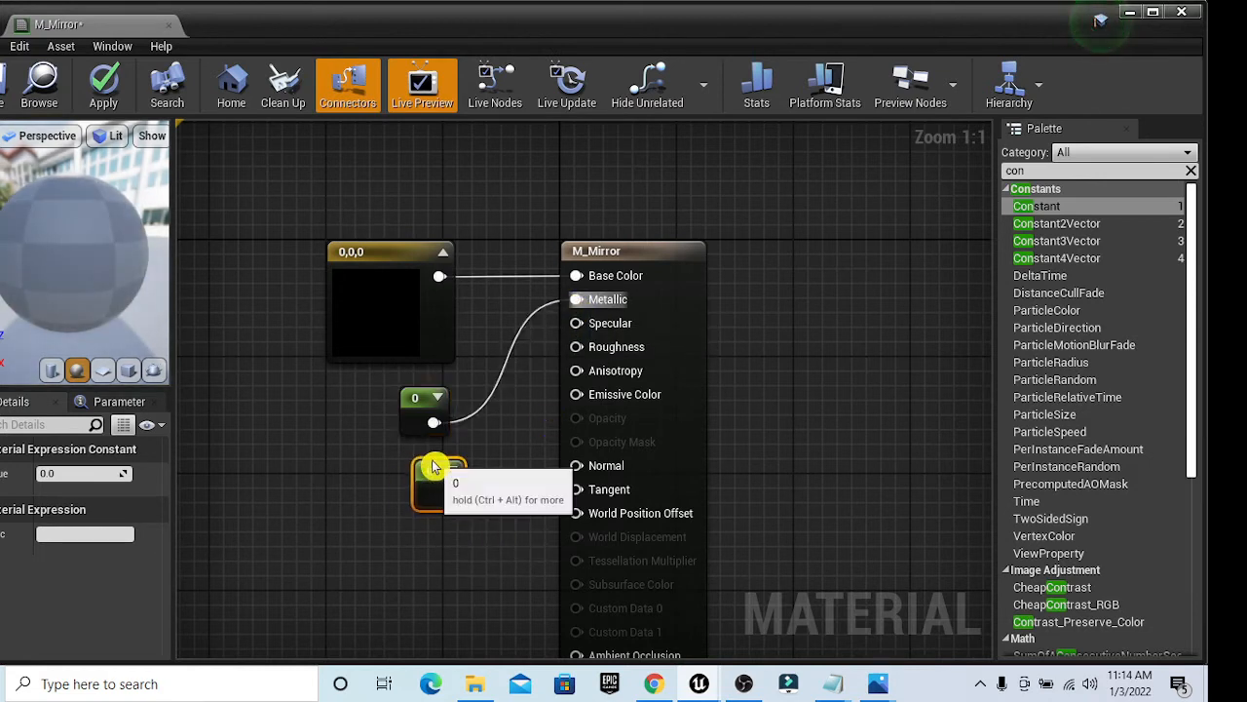
drag(418, 398, 409, 413)
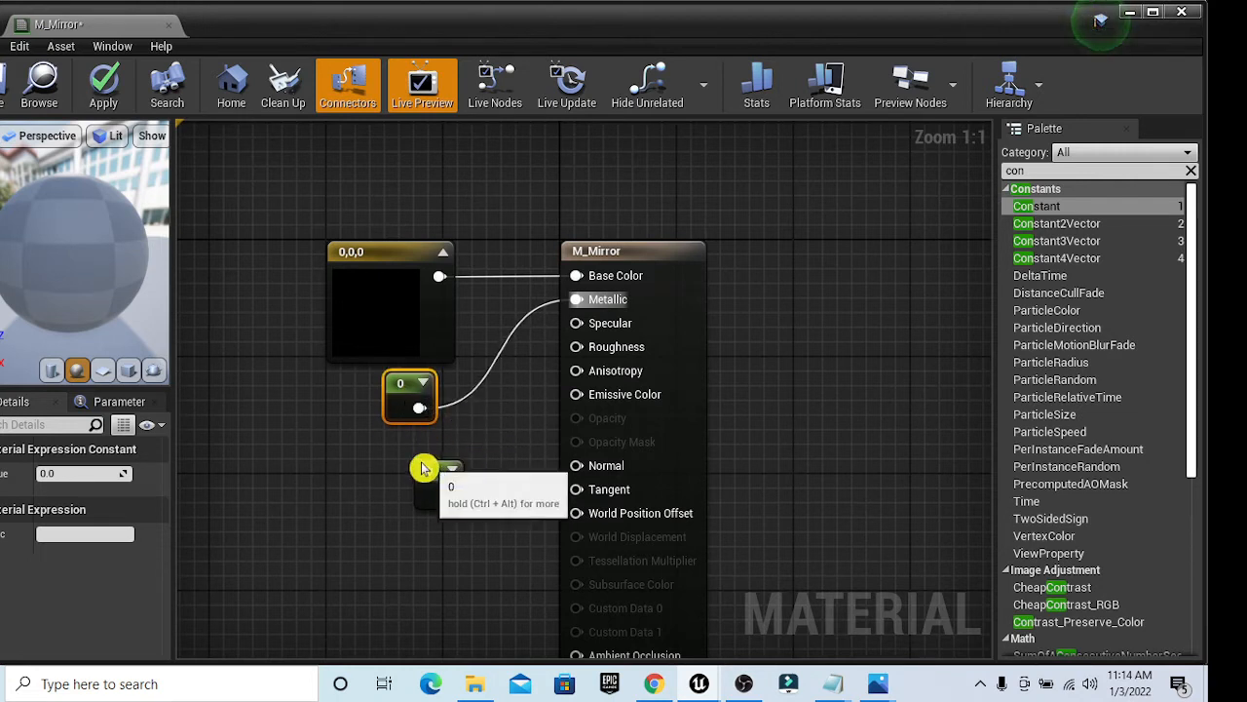
drag(425, 466, 579, 349)
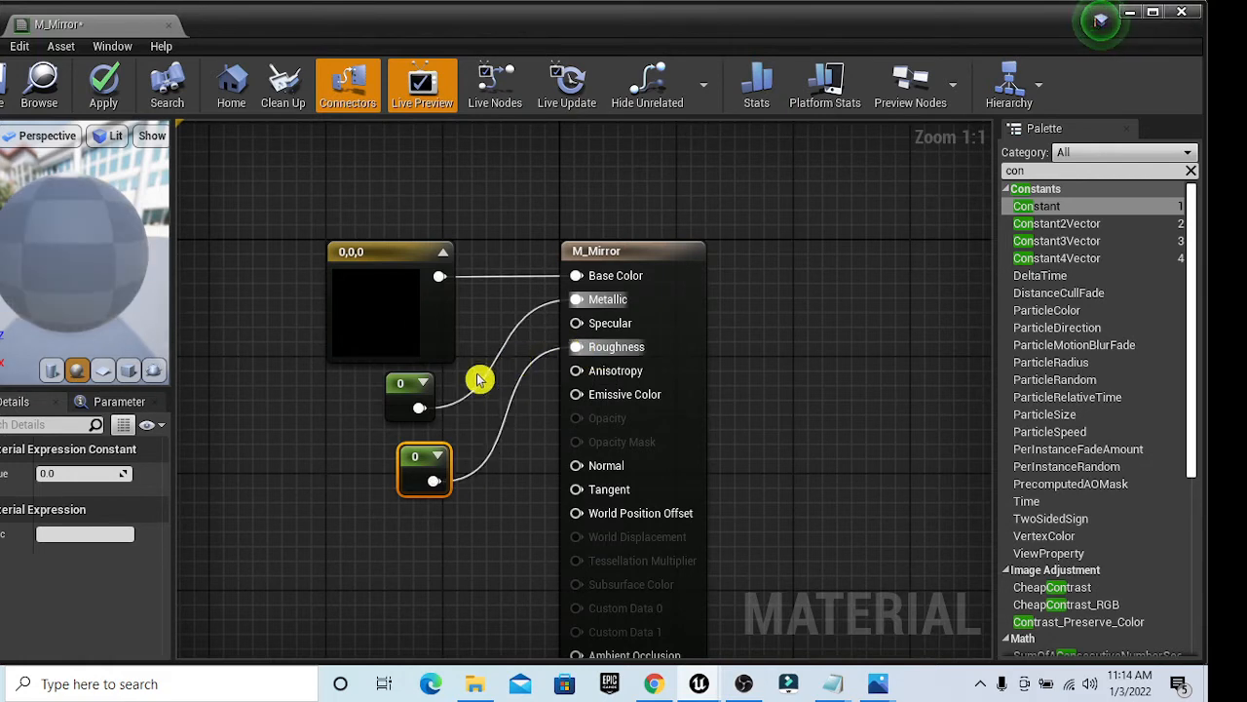
- Set the value of the Constant node feeding Metallic to 1.0
click(411, 388)
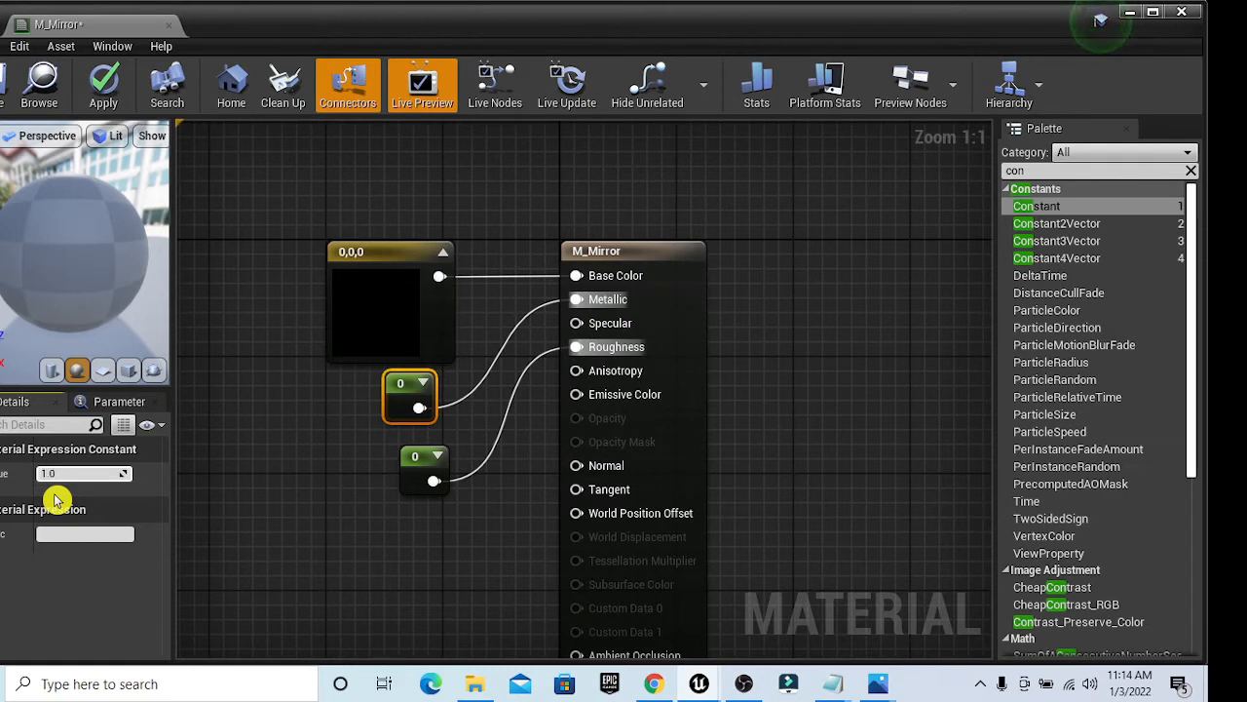
key(Return)
click(234, 508)
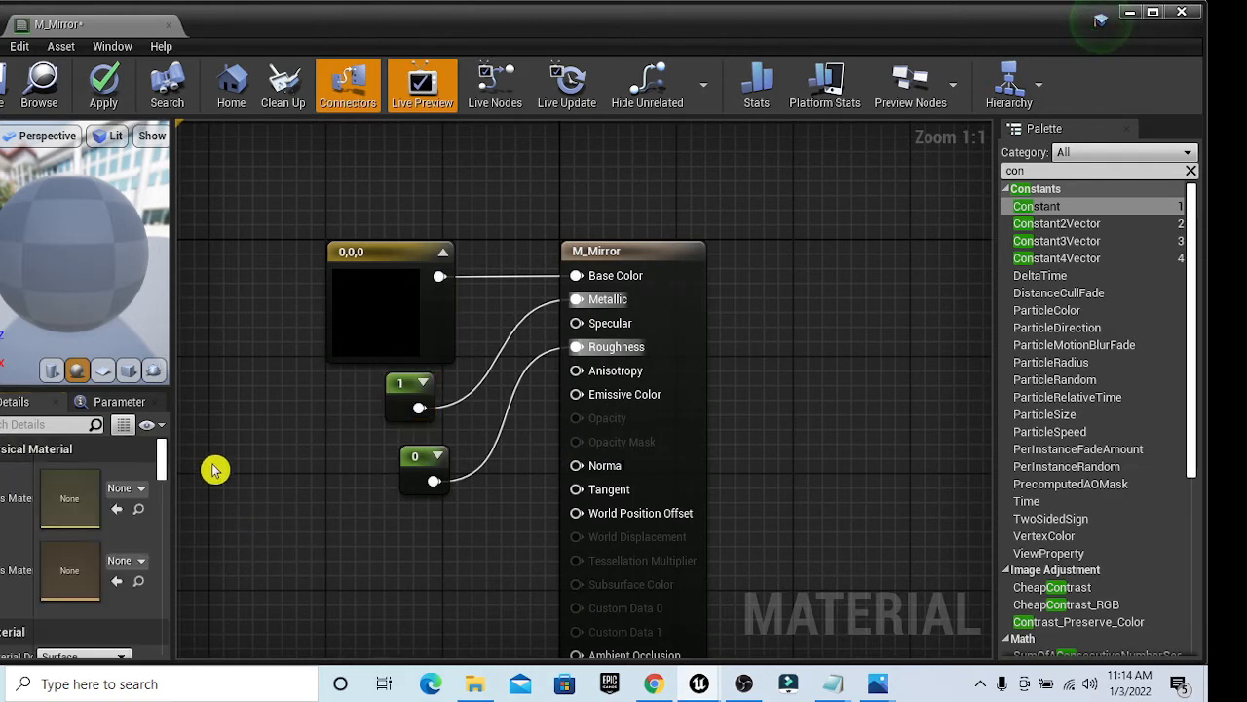
- Set the Base Color vector to white (1,1,1) and apply the material changes
click(349, 303)
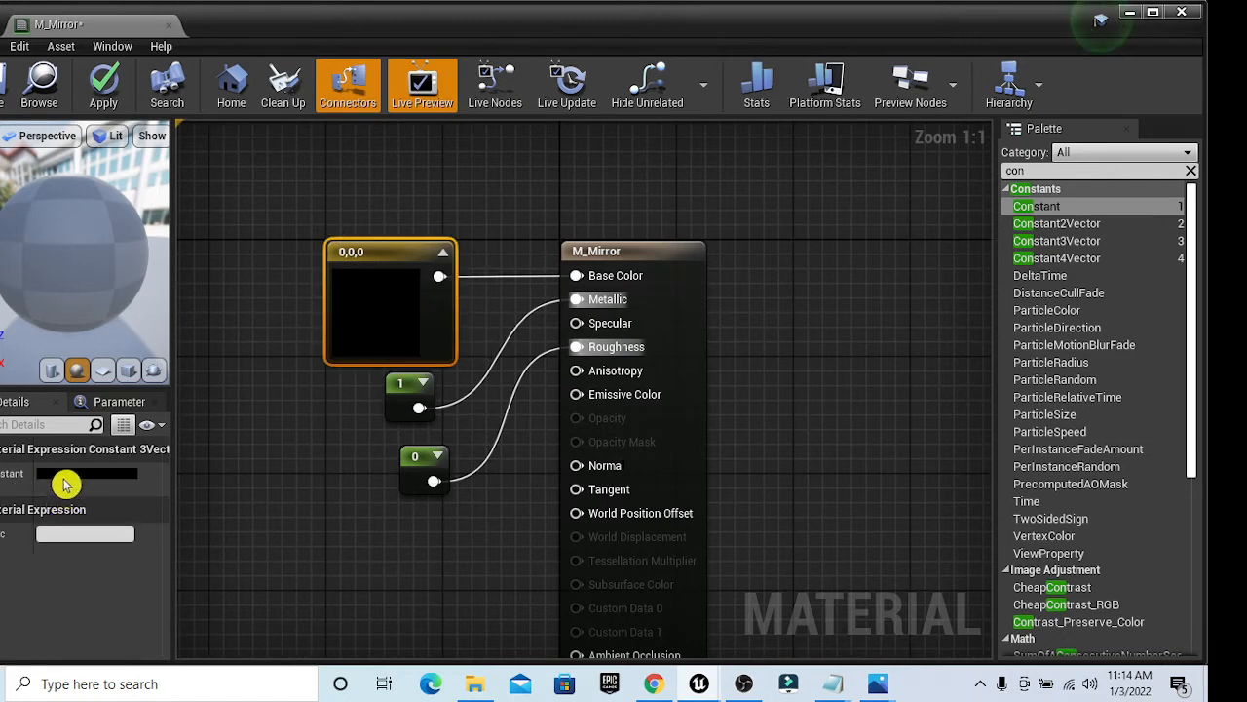
click(64, 480)
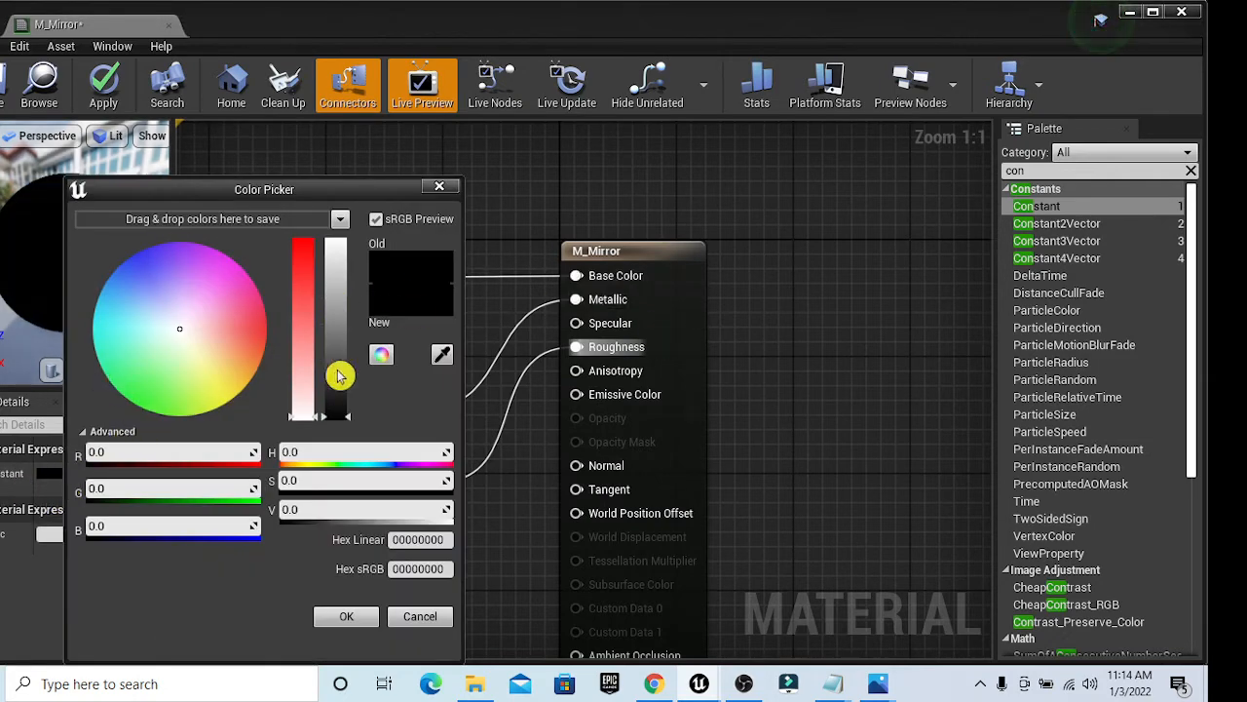
drag(341, 415, 335, 243)
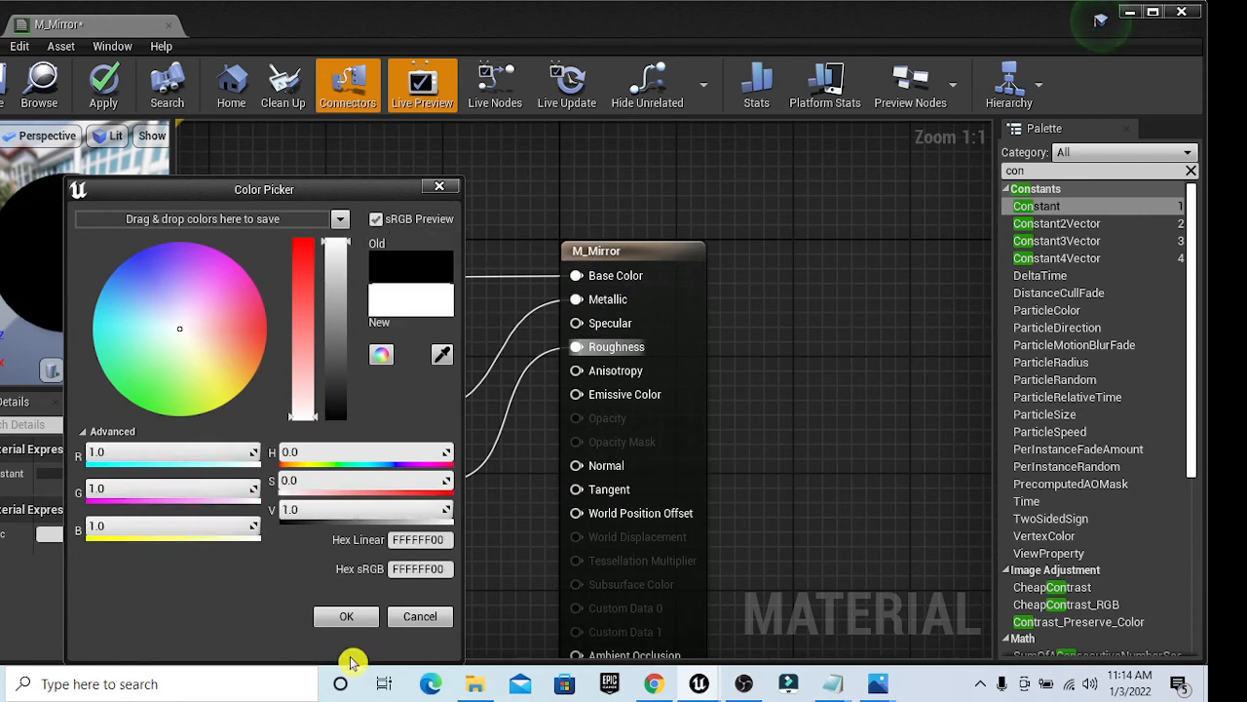
click(343, 620)
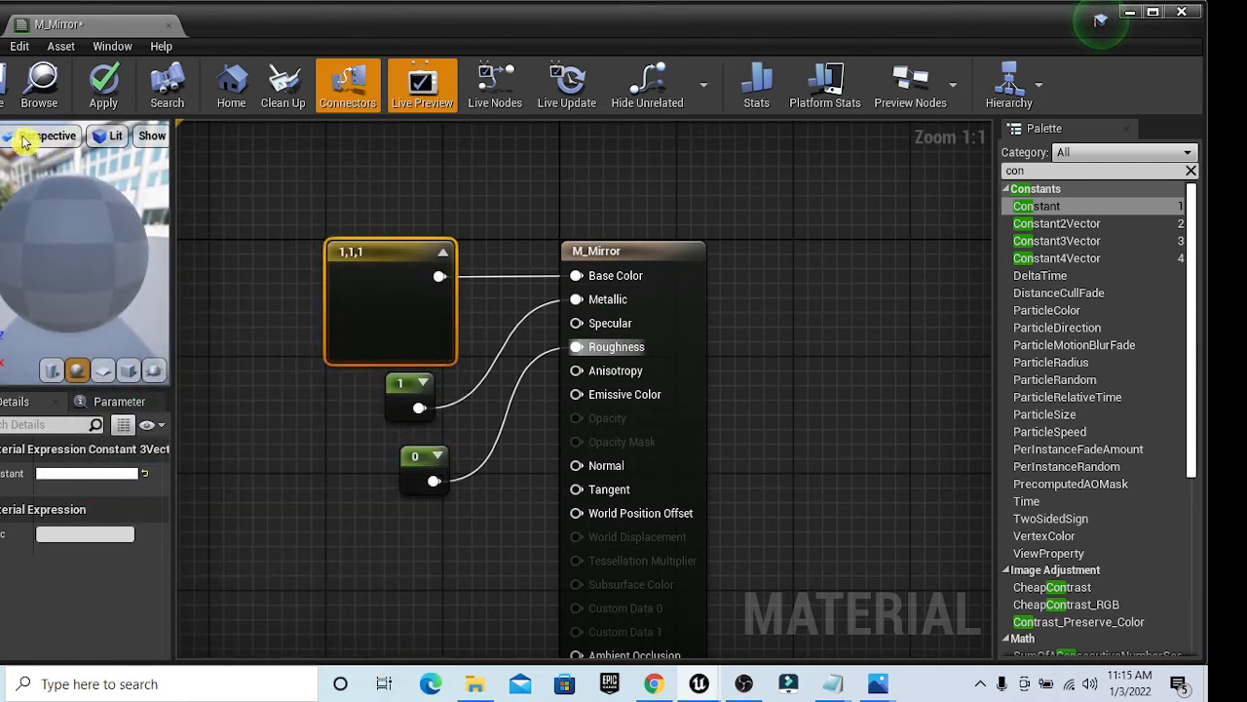
click(104, 84)
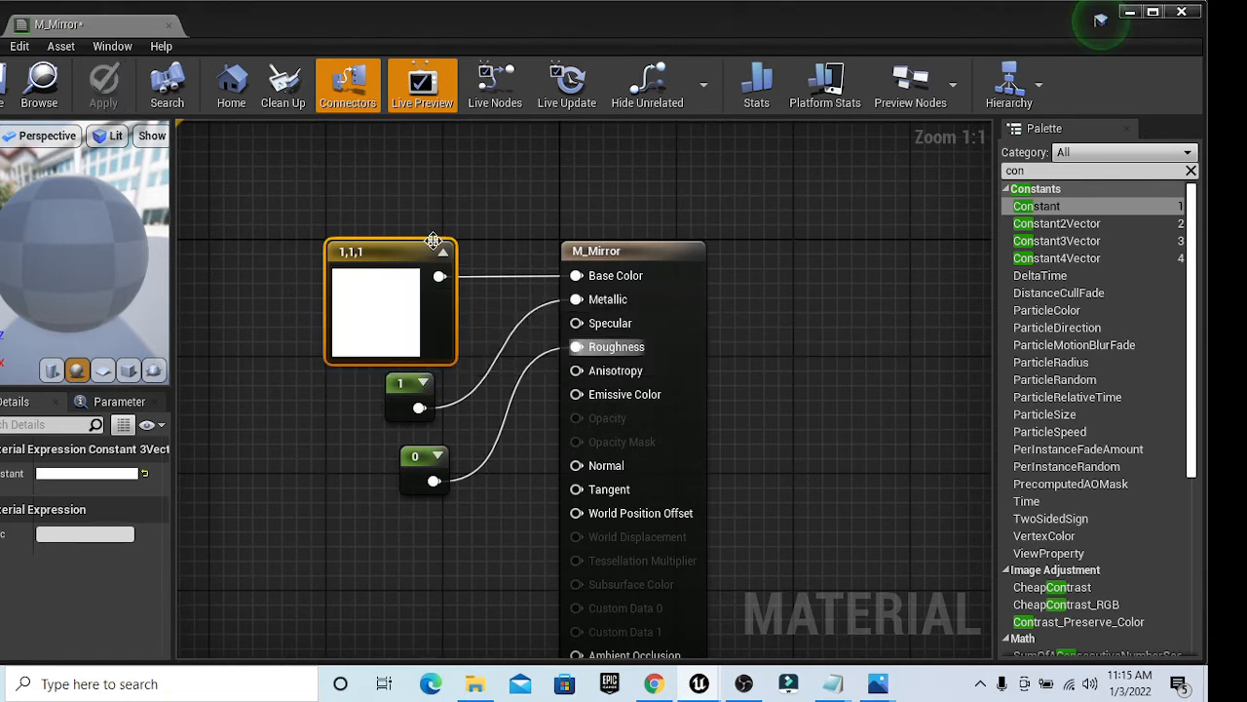
- Align the Metallic constant node directly above the Roughness constant node
right_drag(457, 206, 465, 207)
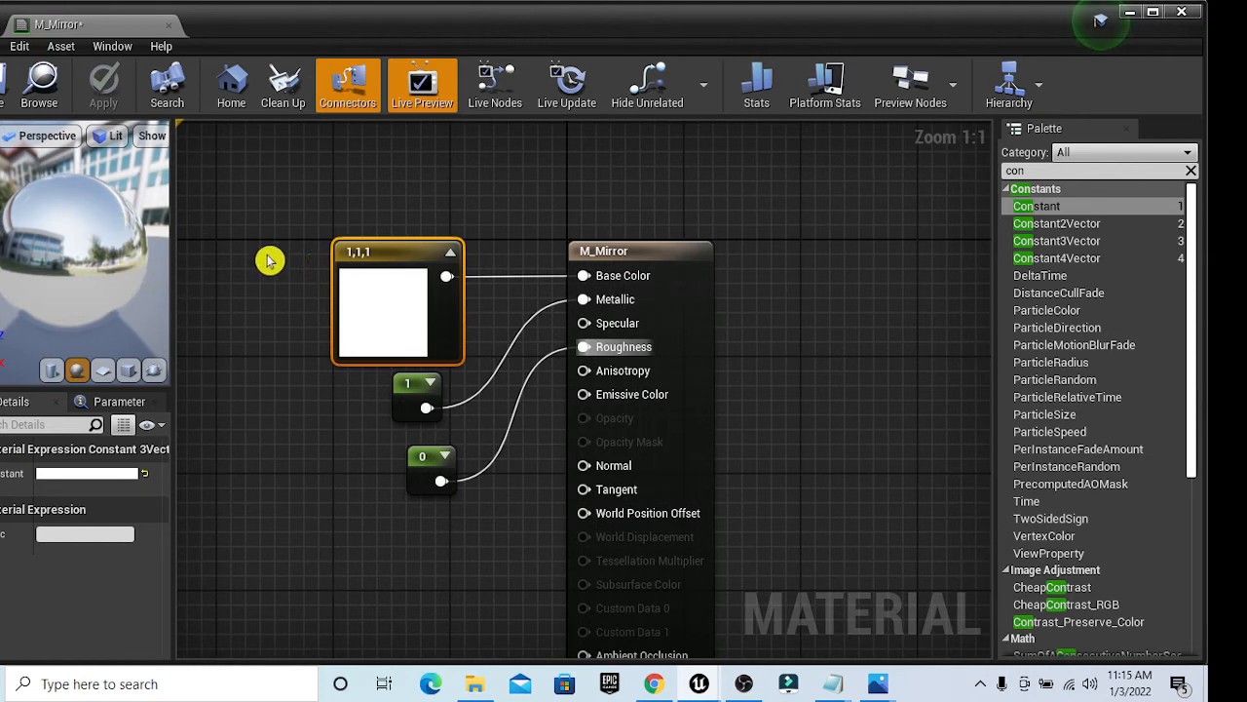
right_drag(274, 260, 257, 262)
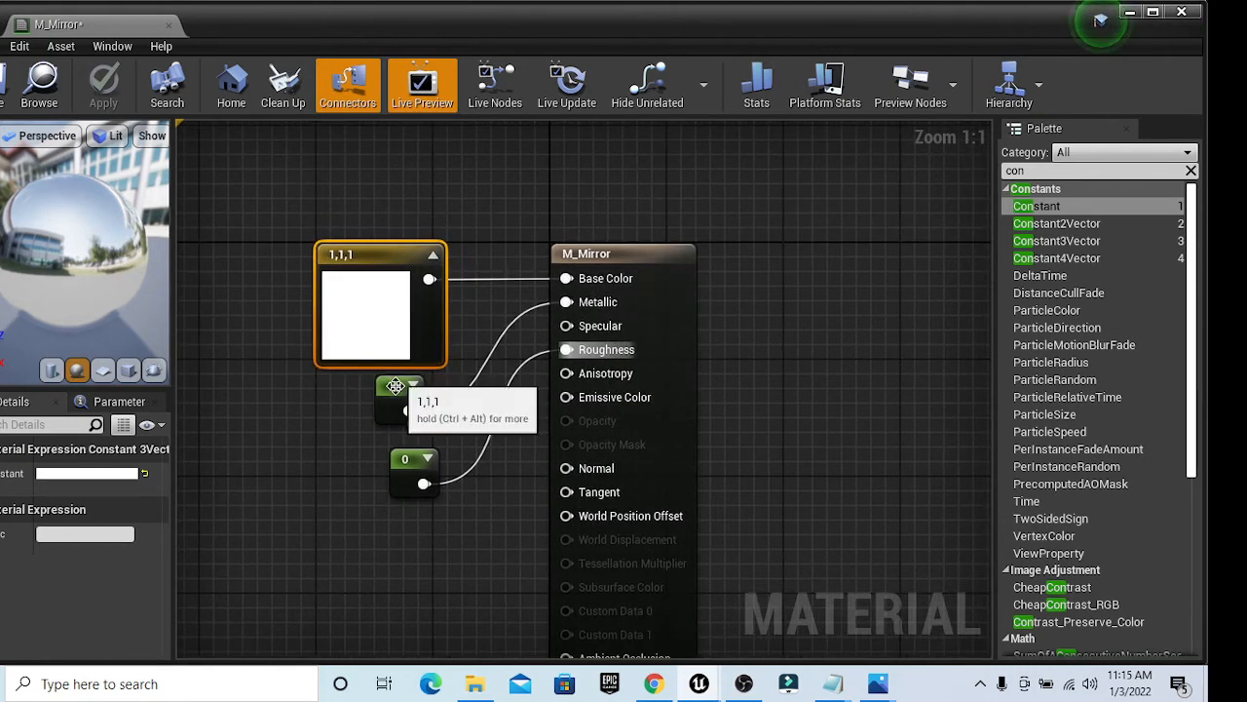
mouse_move(422, 398)
mouse_down()
mouse_move(364, 454)
mouse_move(393, 441)
mouse_move(411, 380)
mouse_up()
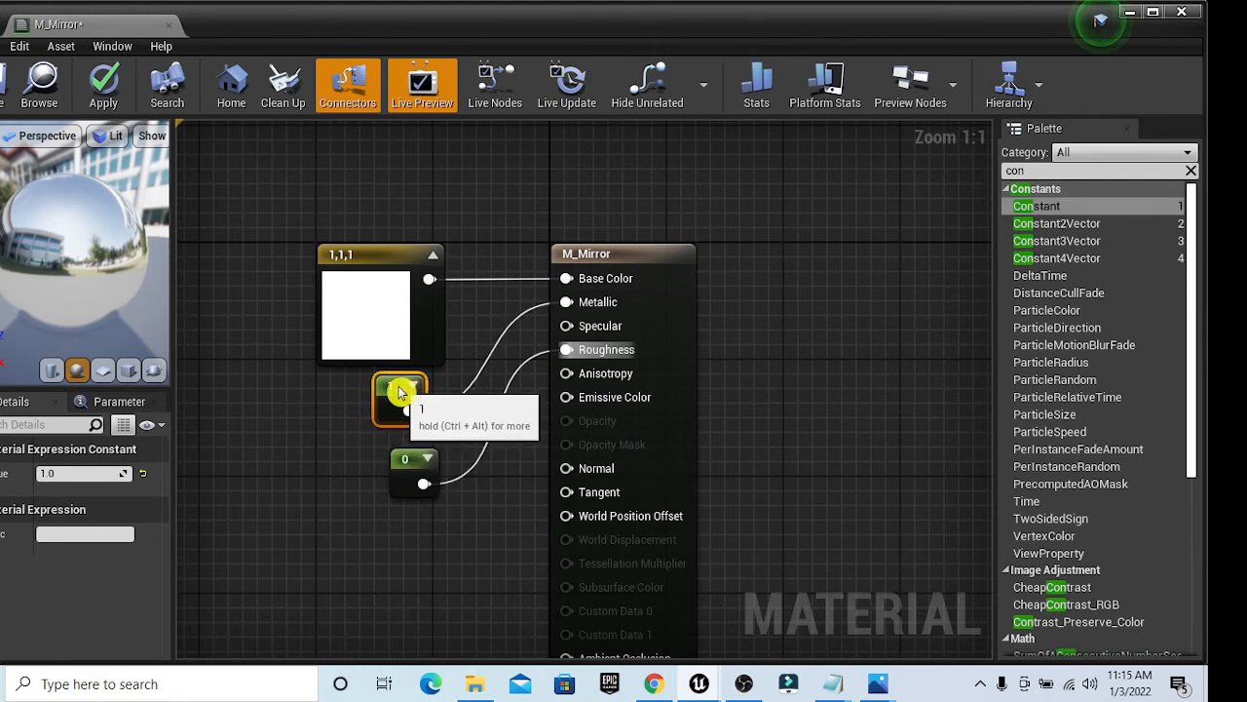
key(Right)
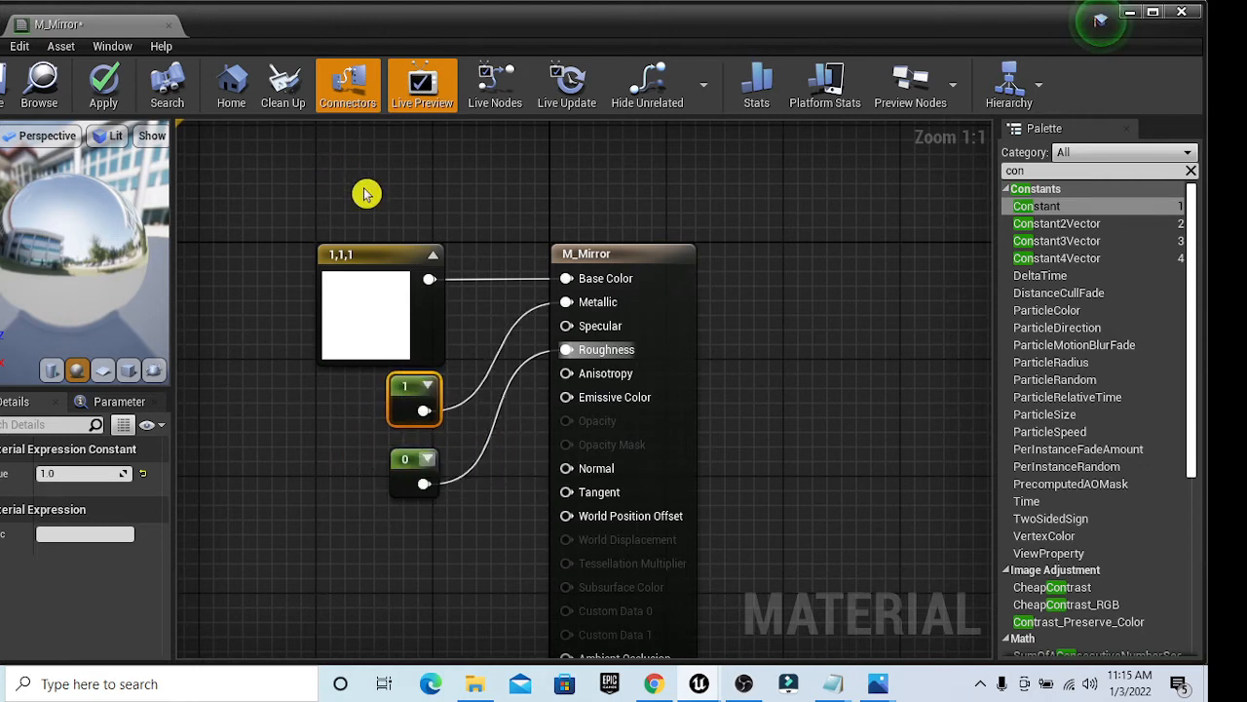
- Enclose all the nodes in a comment box titled "Mirror Material" and apply the material changes
click(419, 200)
right_drag(458, 197, 429, 152)
drag(371, 158, 714, 643)
key(c)
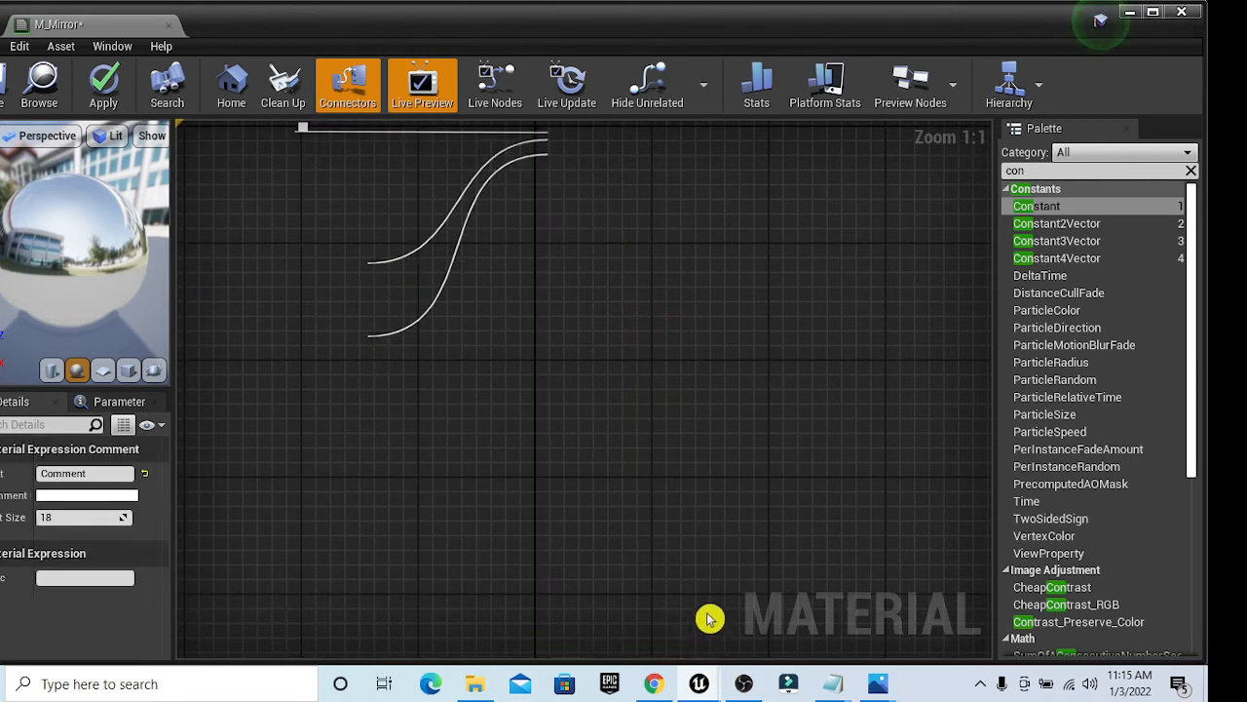
right_drag(794, 339, 836, 536)
double_click(372, 310)
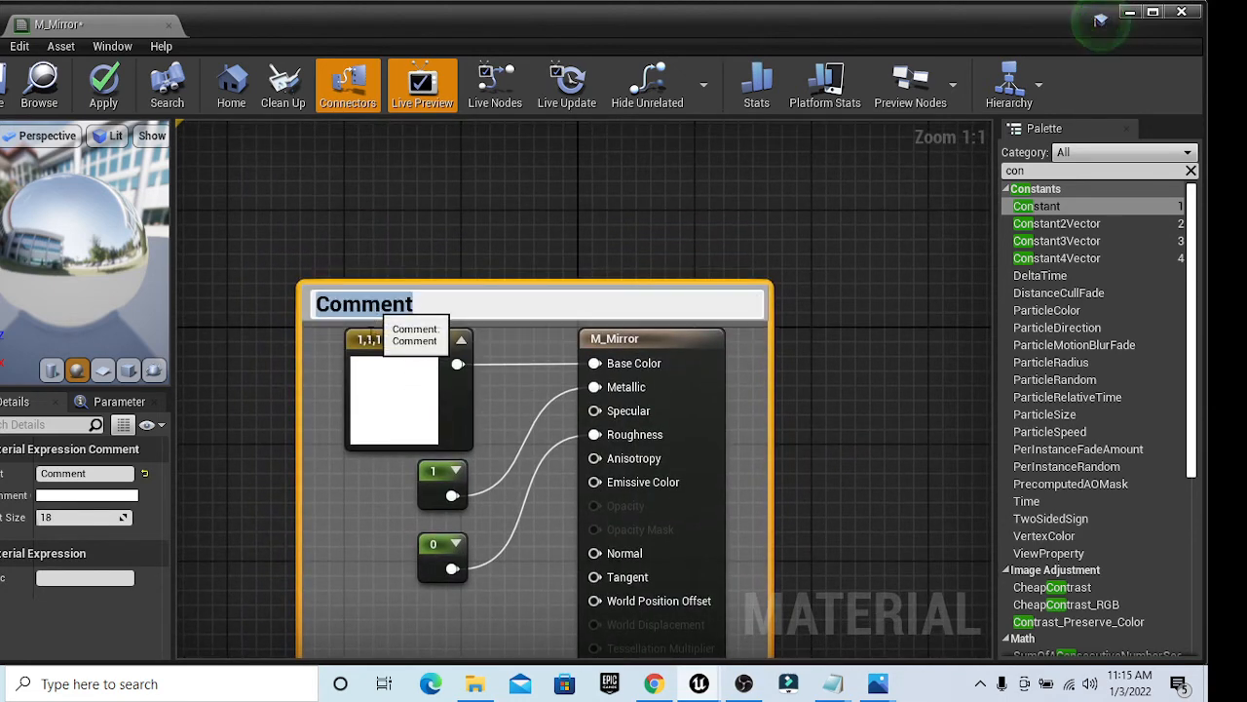
key(BackSpace)
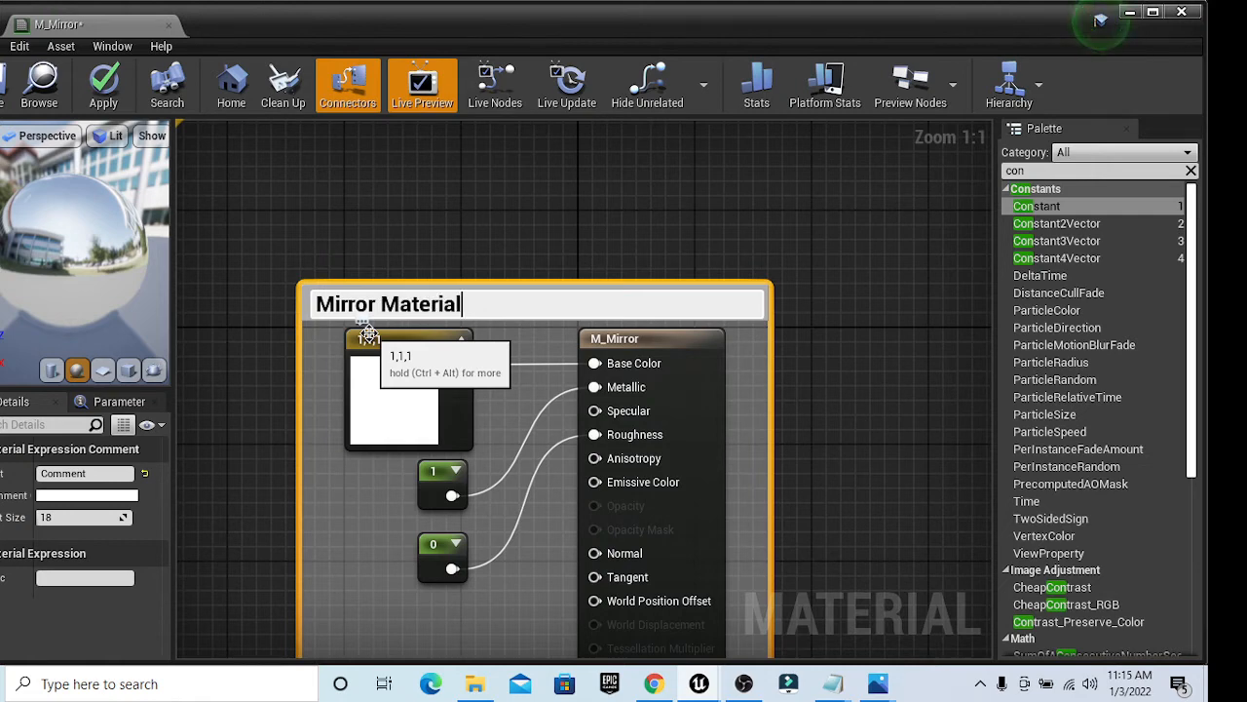
key(Return)
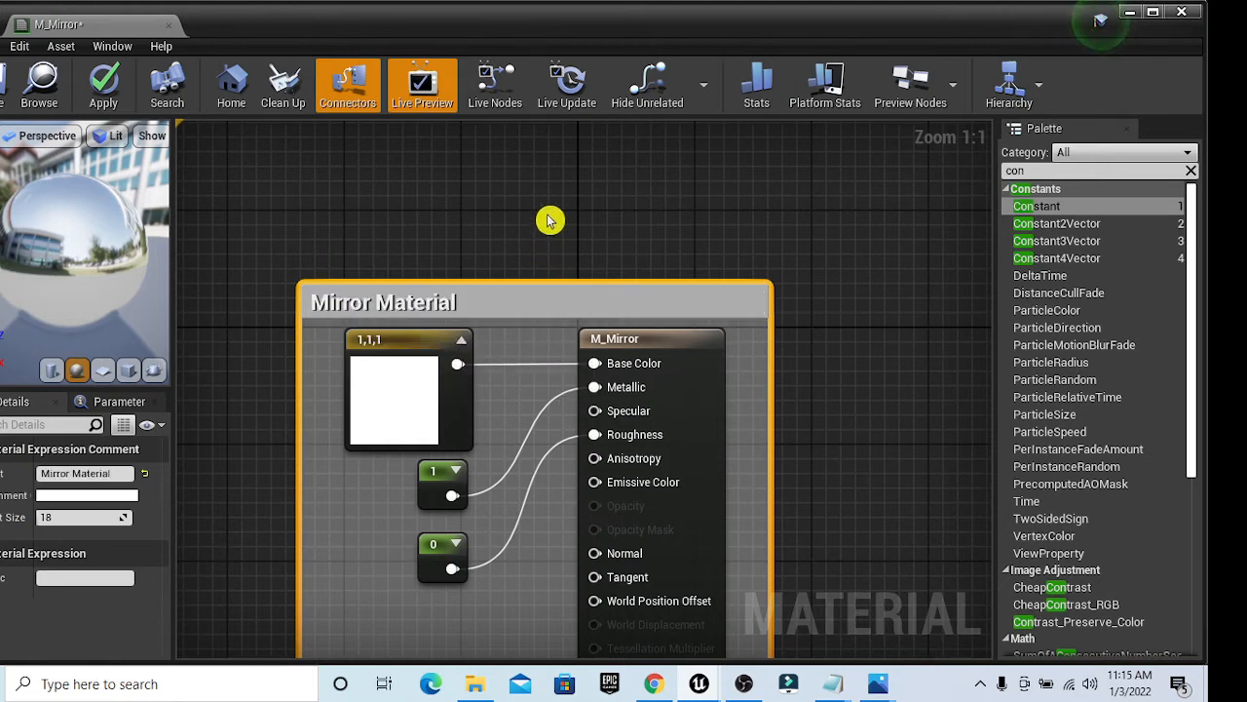
right_drag(544, 245, 526, 205)
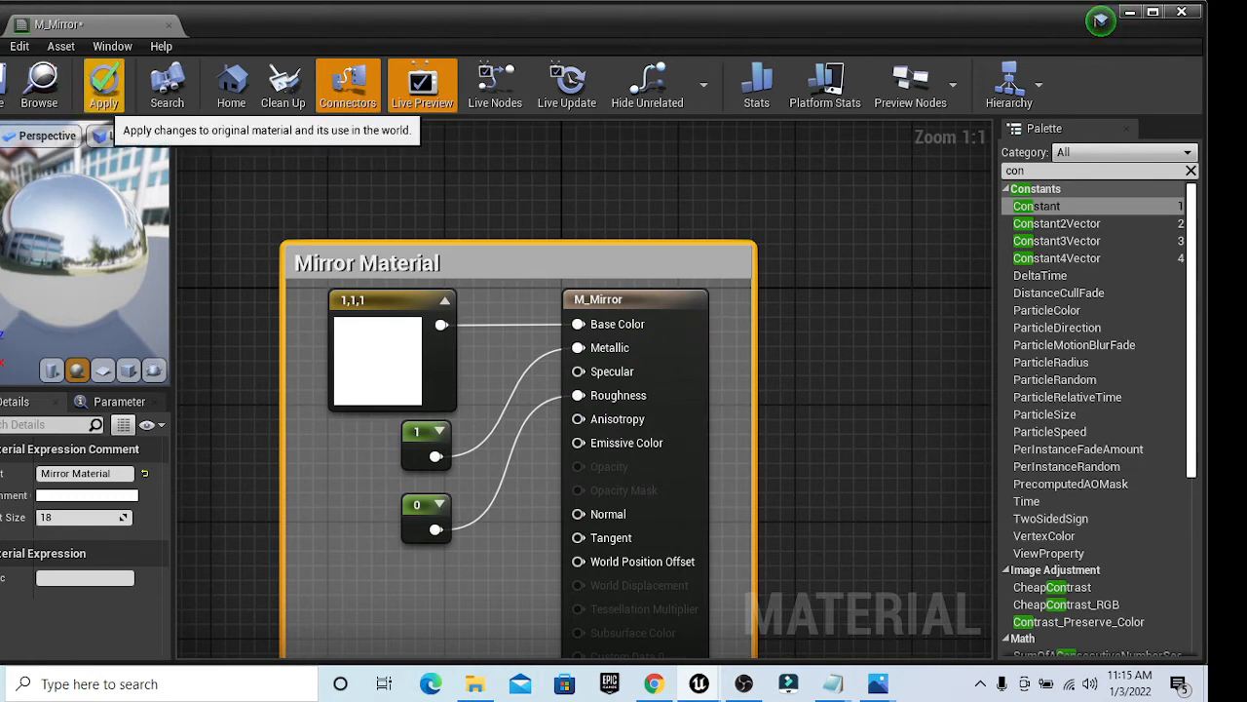
click(103, 85)
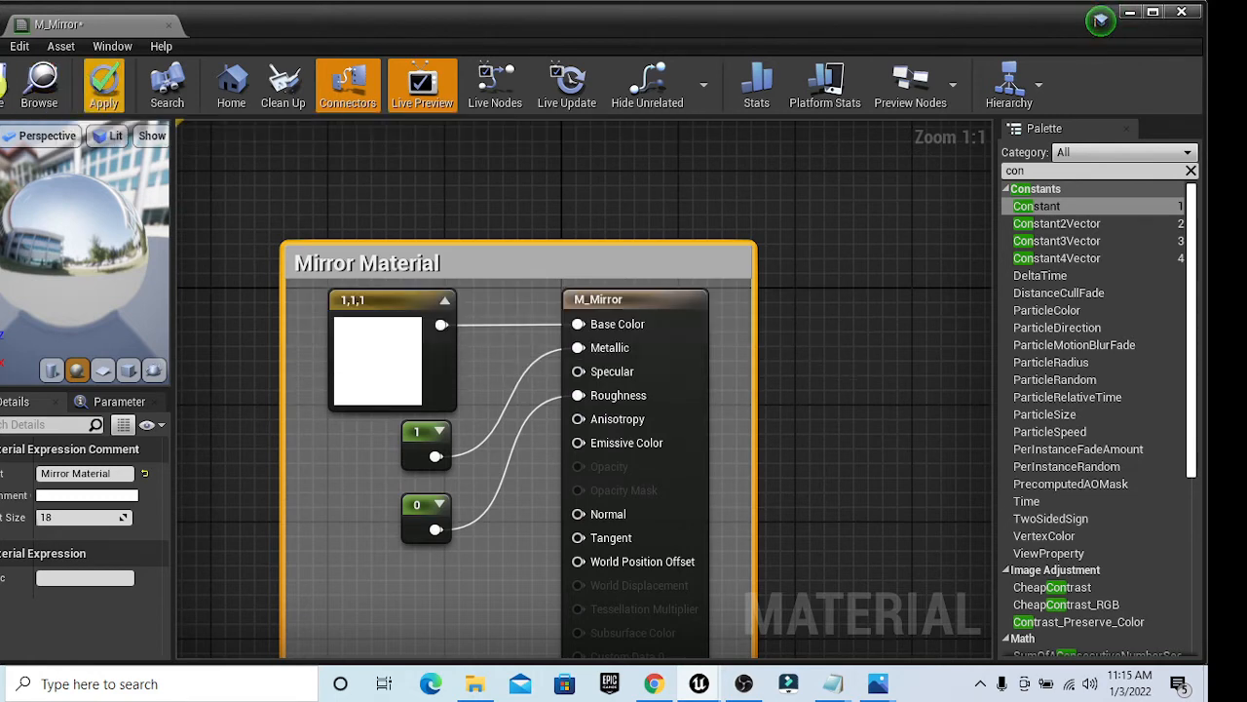
- Switch to the level, place a Cube on the floor beside the dark sphere and raise it to about 106 in Z
click(1129, 12)
right_drag(610, 275, 718, 322)
key(w)
scroll(718, 323, down, 3)
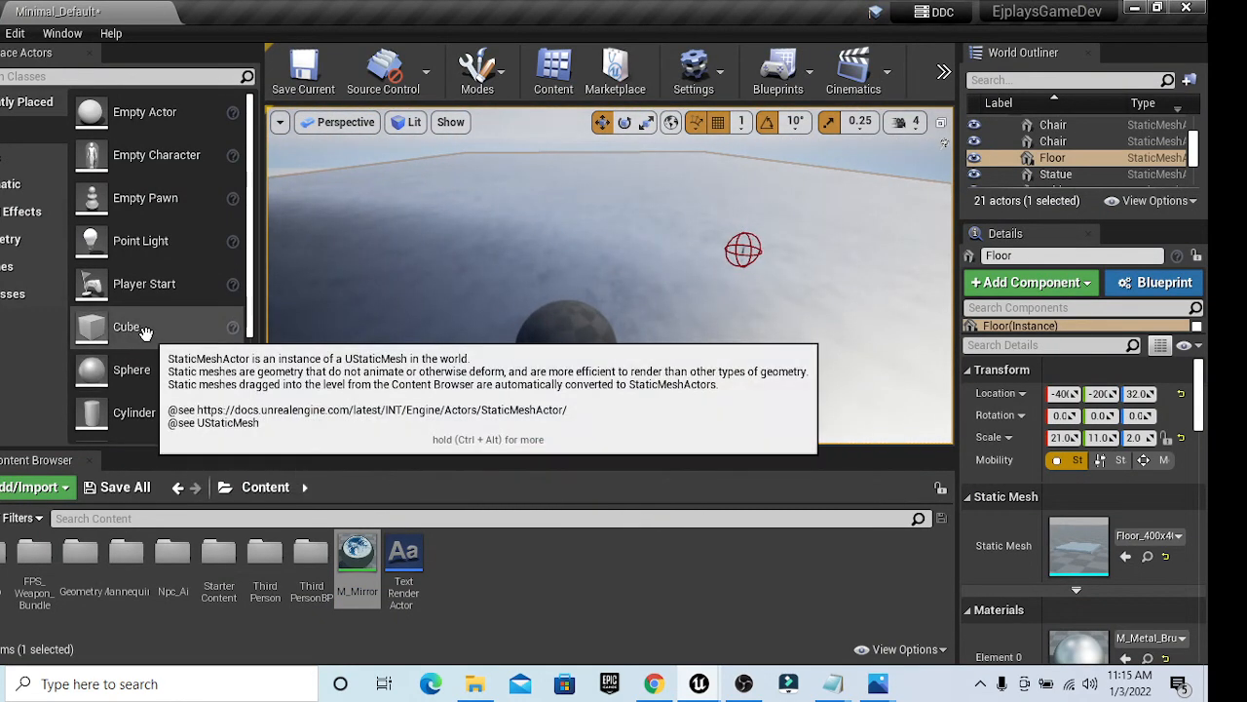
drag(145, 333, 370, 346)
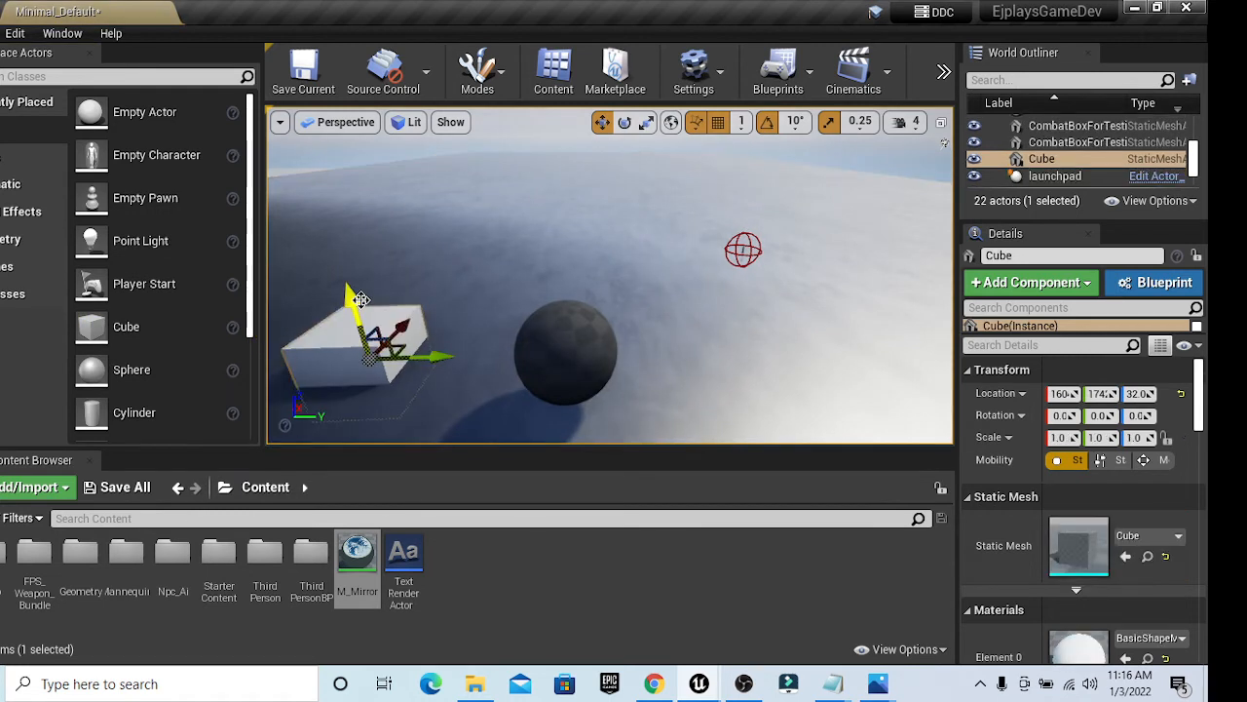
drag(360, 292, 378, 219)
- Scale the cube into a thin upright panel, with X scale 0.0 and Z scale 2.5
key(e)
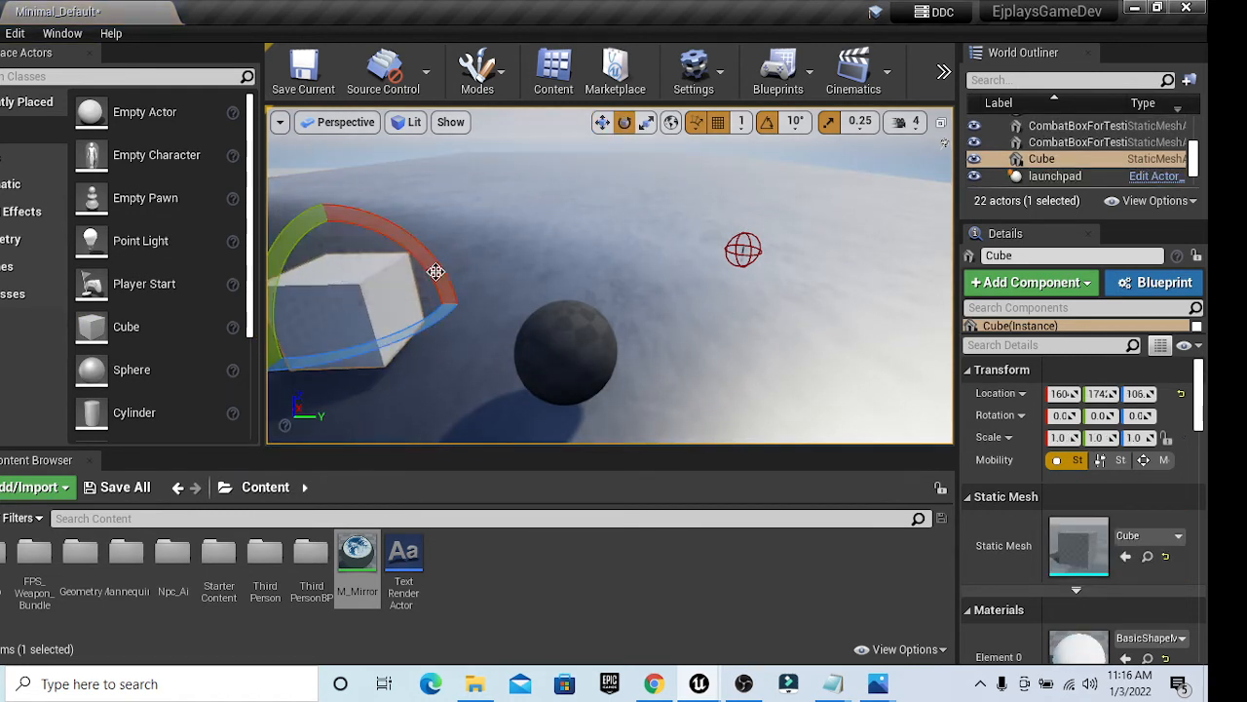
key(r)
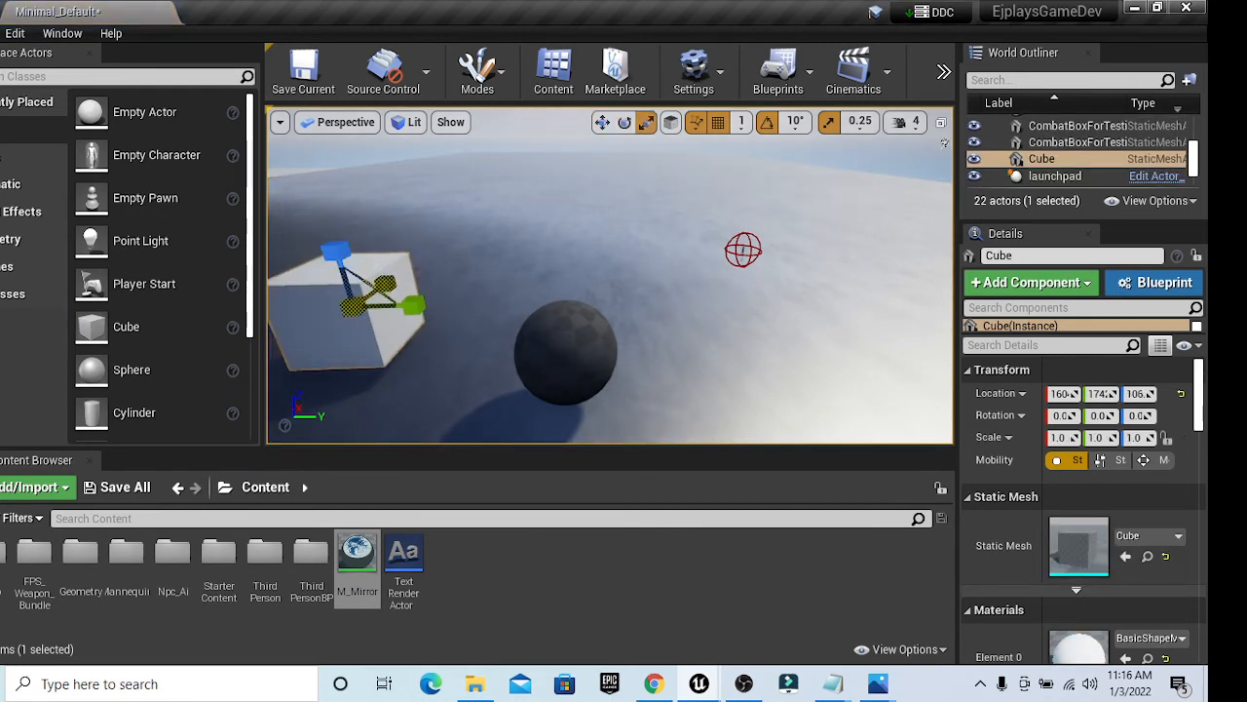
drag(385, 284, 318, 327)
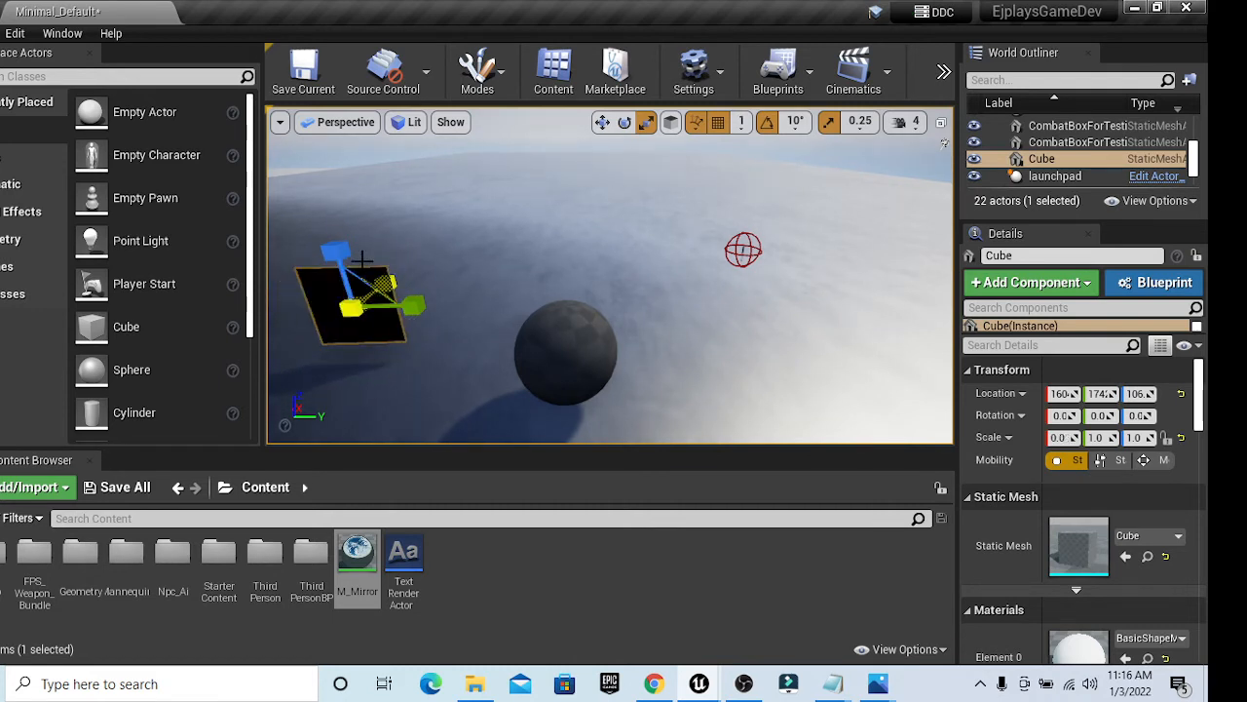
drag(362, 261, 360, 308)
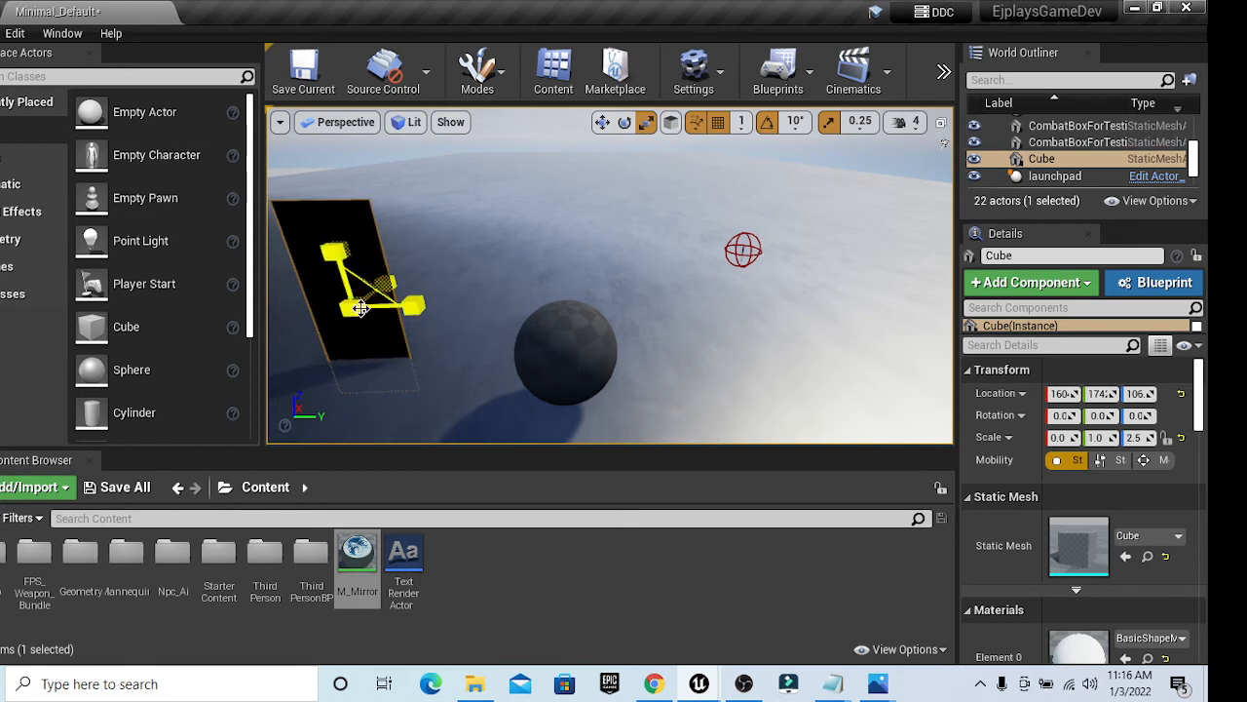
- Raise the panel to about 164 in Z and widen it to a Y scale of 1.75
key(w)
drag(334, 234, 316, 179)
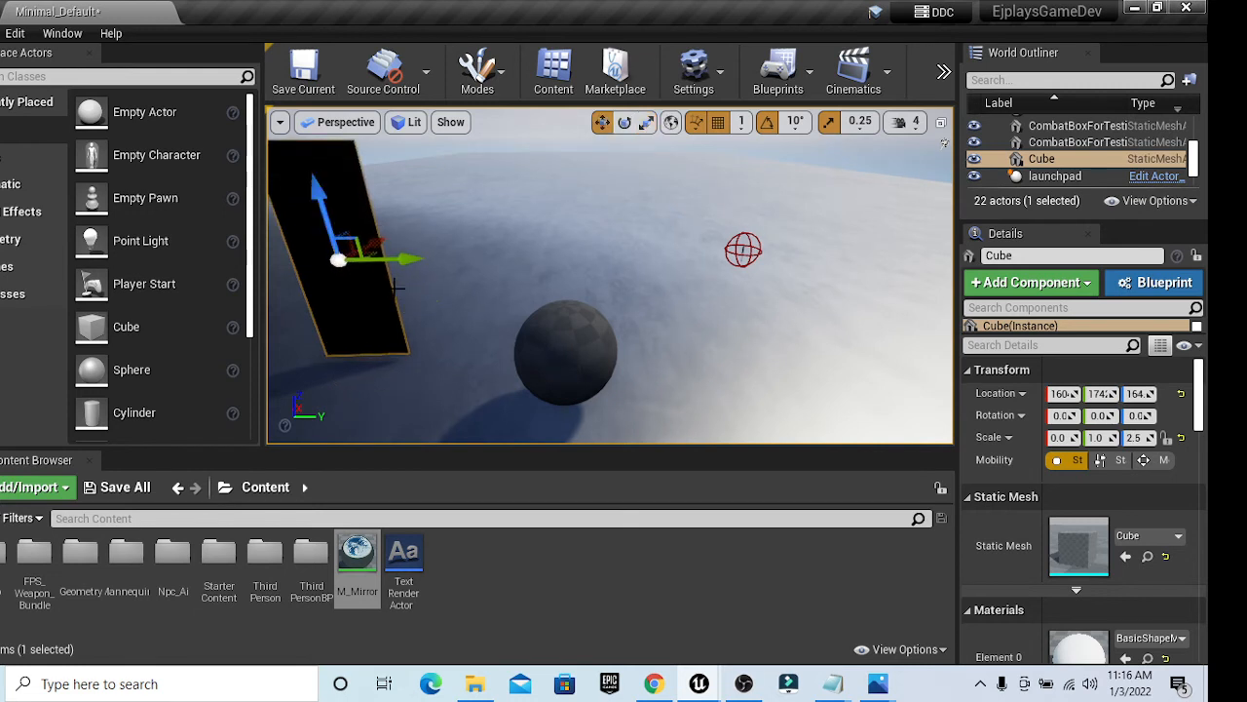
key(e)
key(r)
drag(398, 259, 446, 281)
right_drag(445, 281, 488, 233)
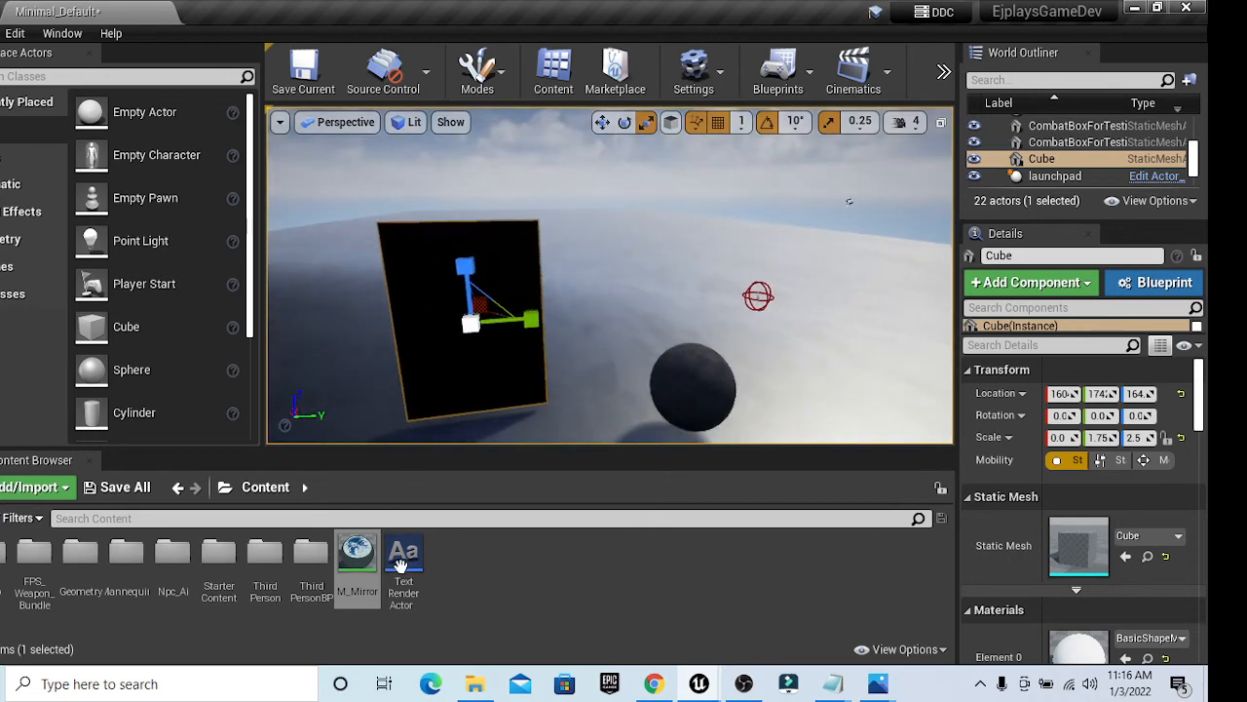
- Apply the M_Mirror material to the flattened cube panel and to the sphere beside it
drag(357, 567, 351, 520)
drag(402, 361, 404, 360)
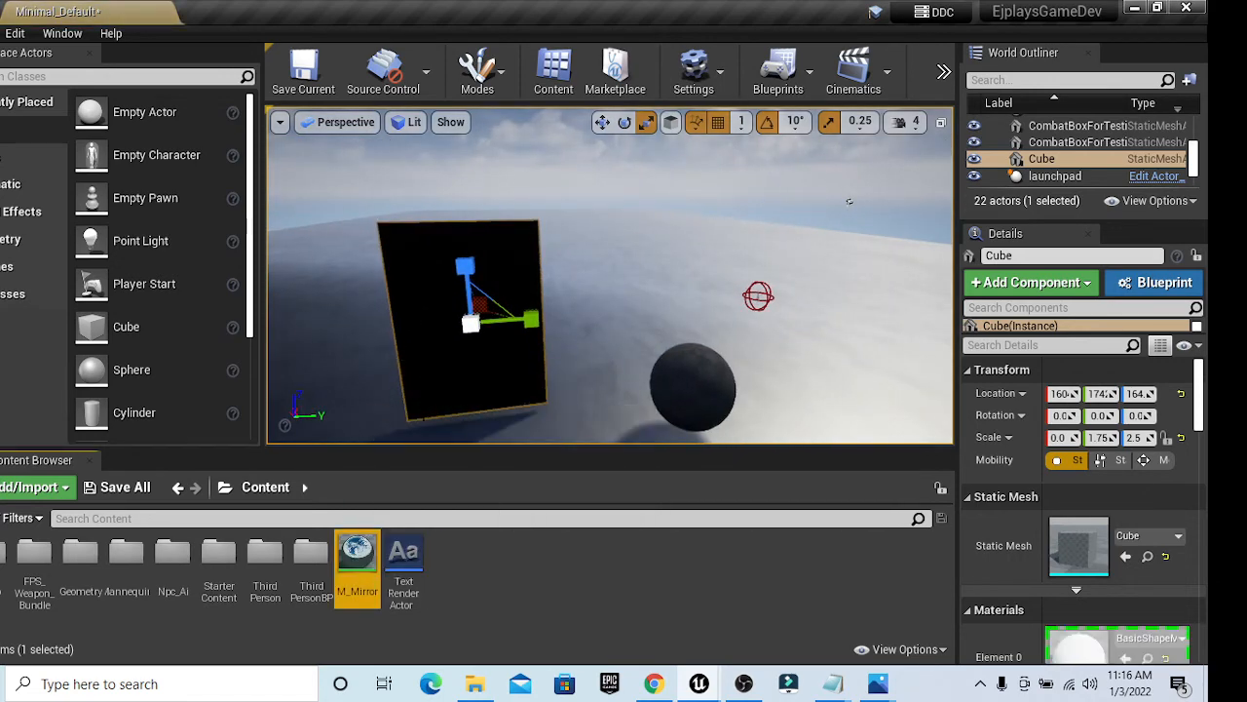
right_drag(860, 201, 848, 234)
drag(357, 557, 470, 419)
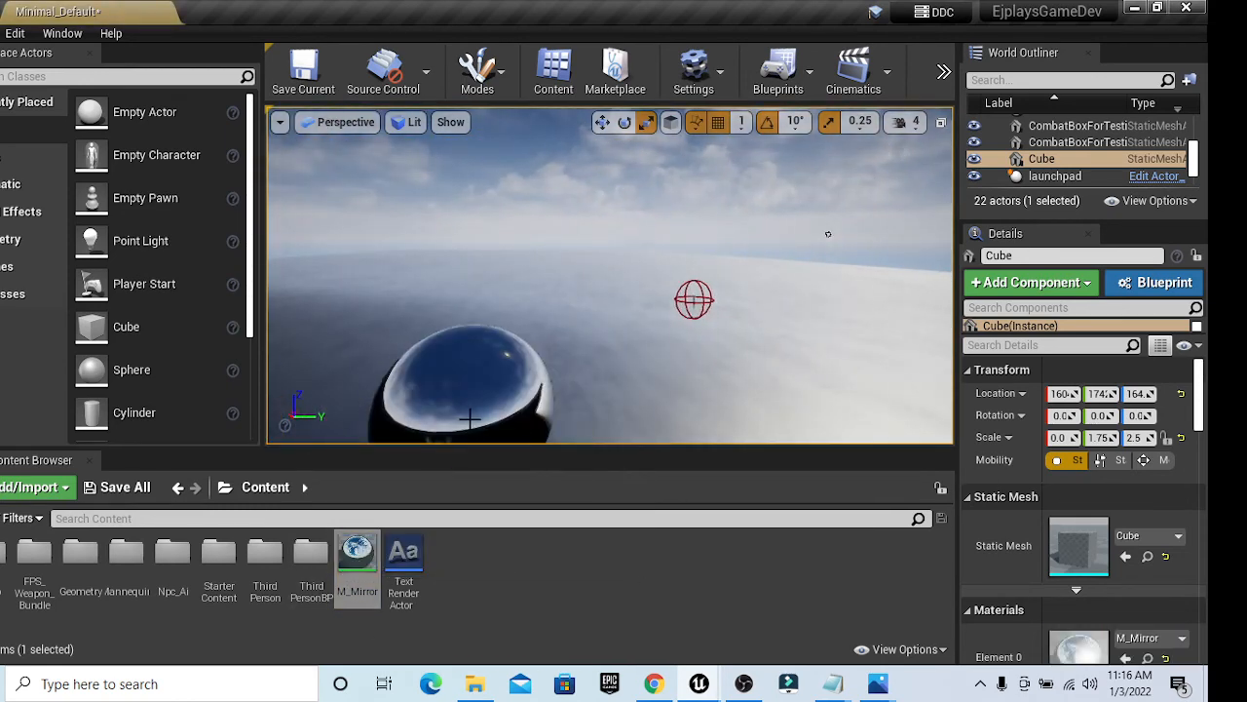
- Play the level in the editor and run the character up to the mirror panel
right_drag(829, 234, 951, 190)
key(s)
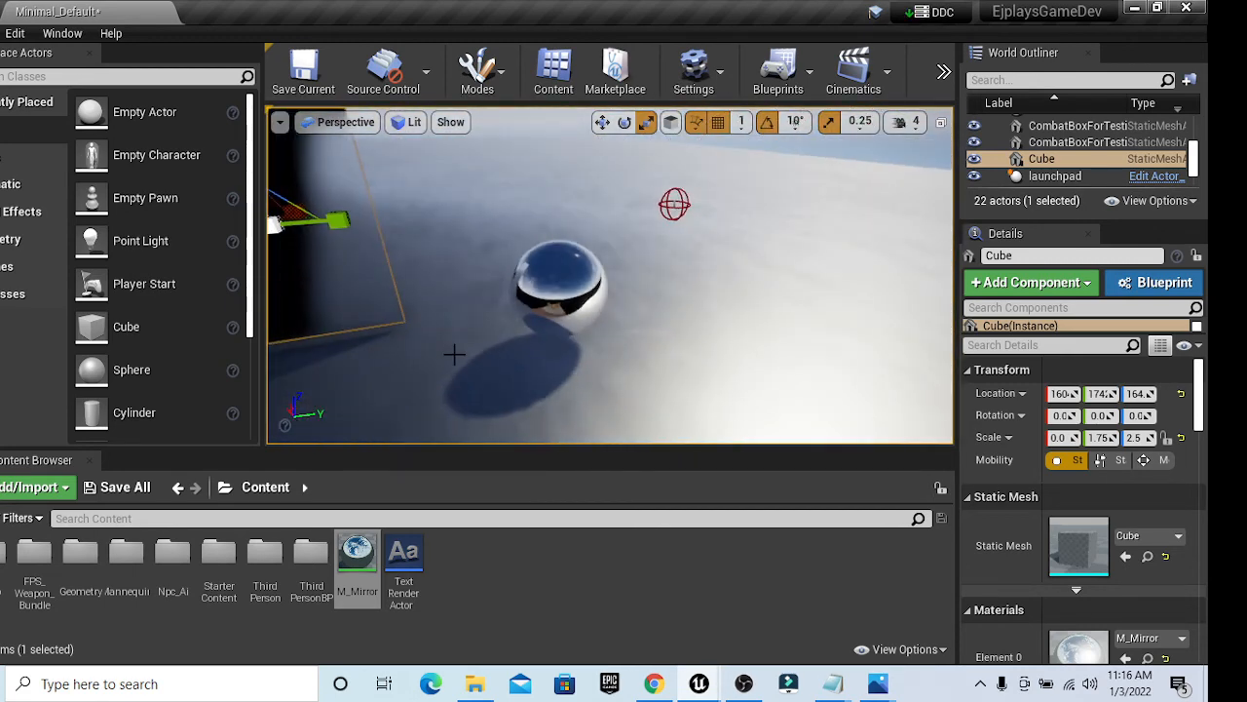
key(alt+p)
click(482, 301)
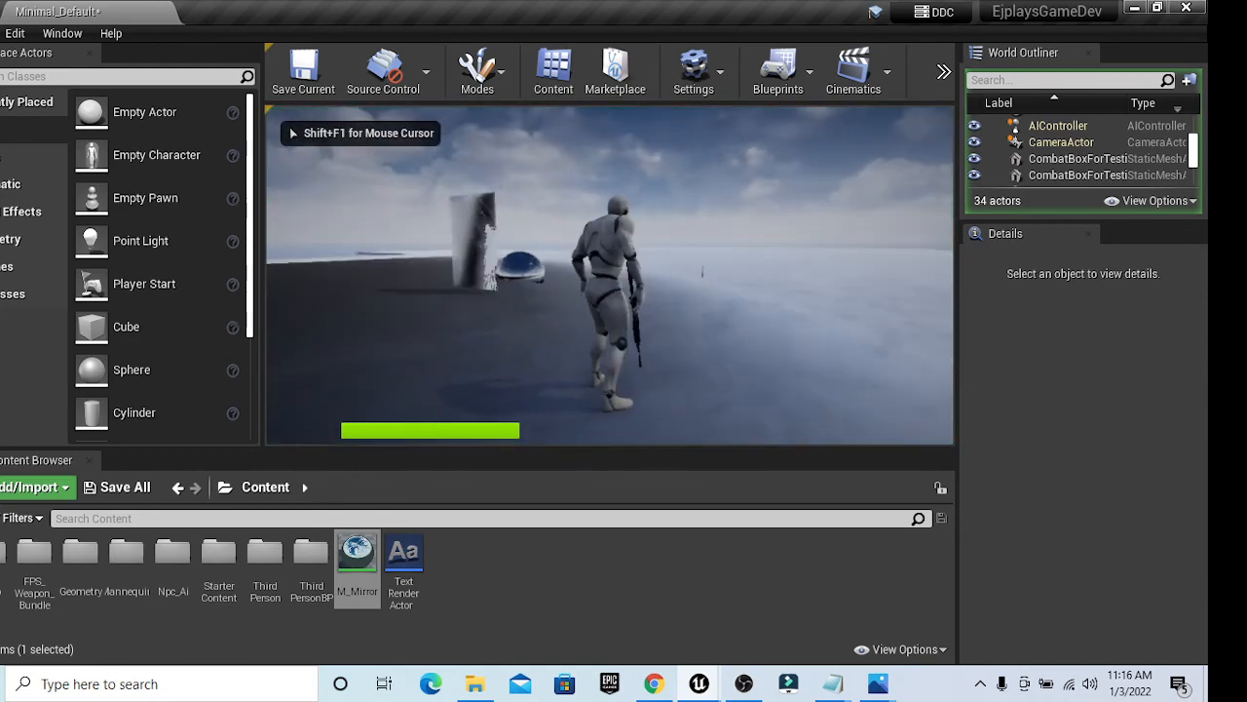
key(s)
key(w)
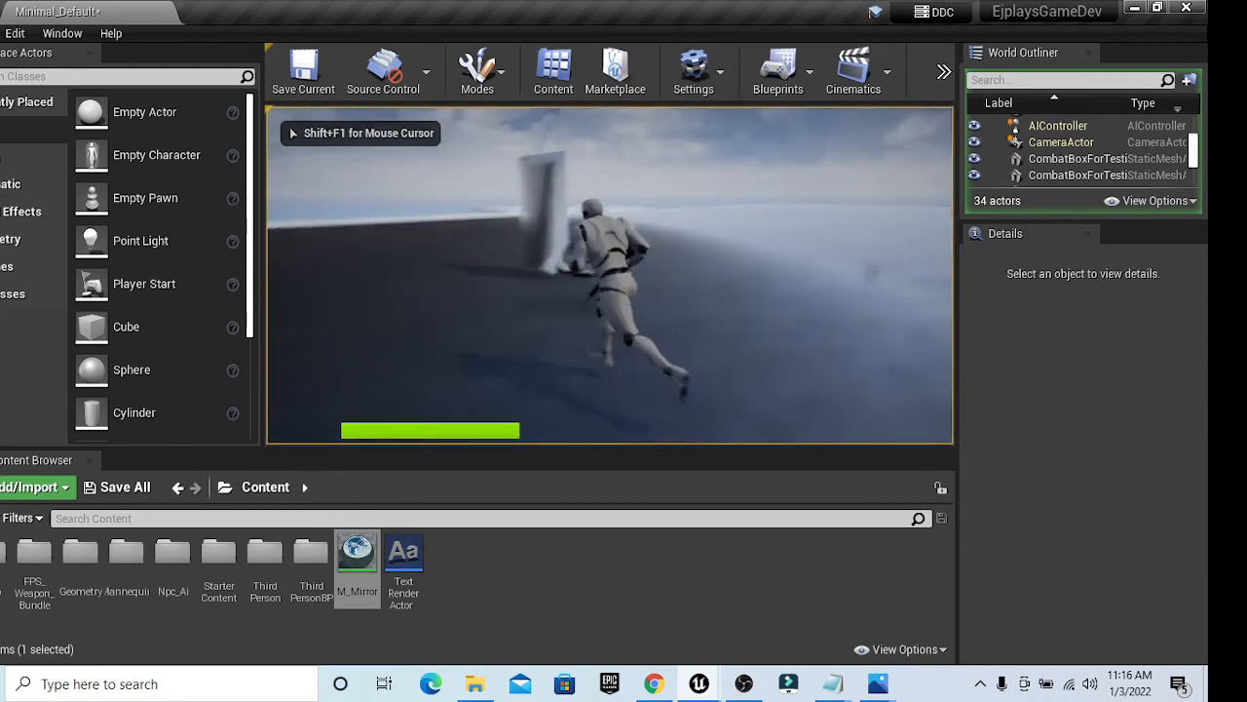
key(w)
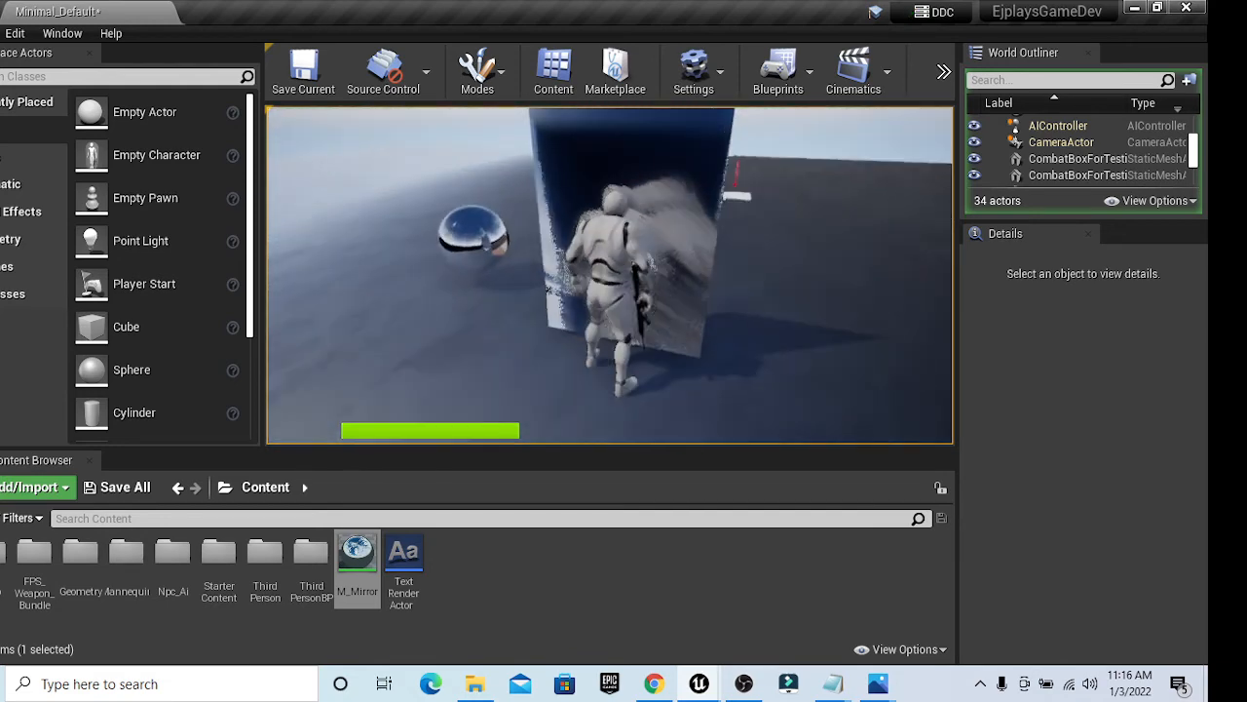
- Move the character around the mirror panel to examine its reflections from several sides, and end the play session
key(s)
key(a)
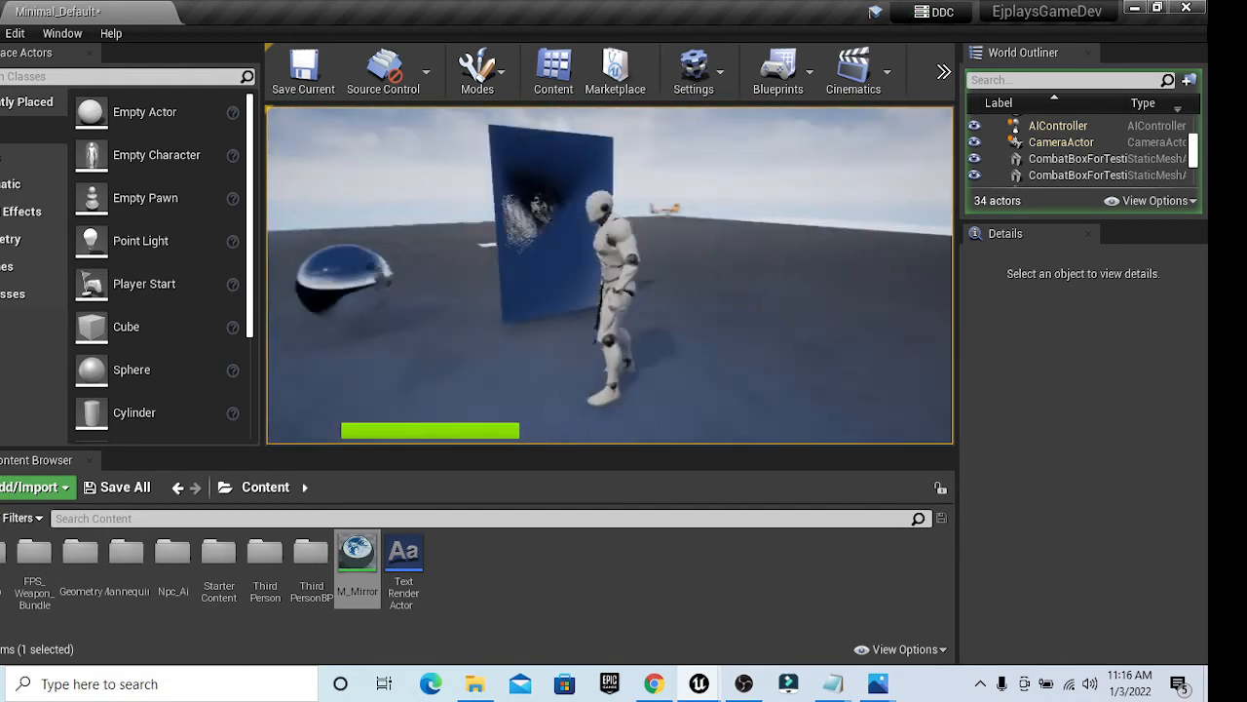
key(w)
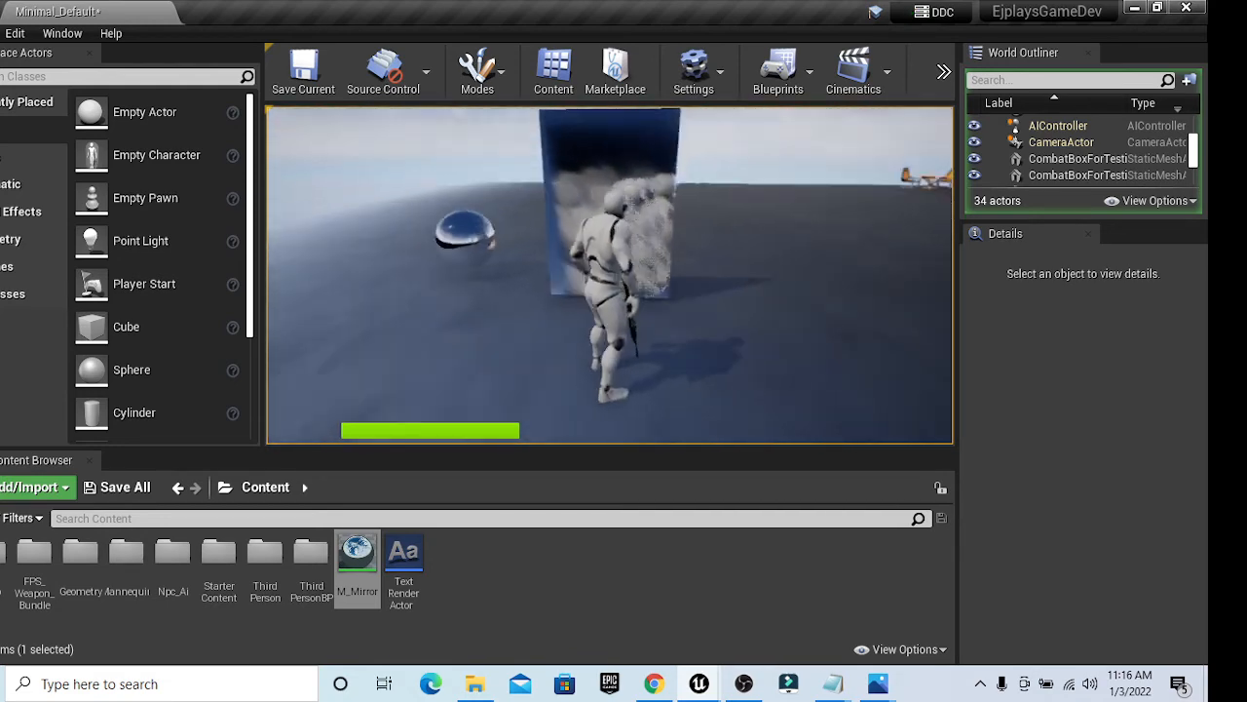
key(a)
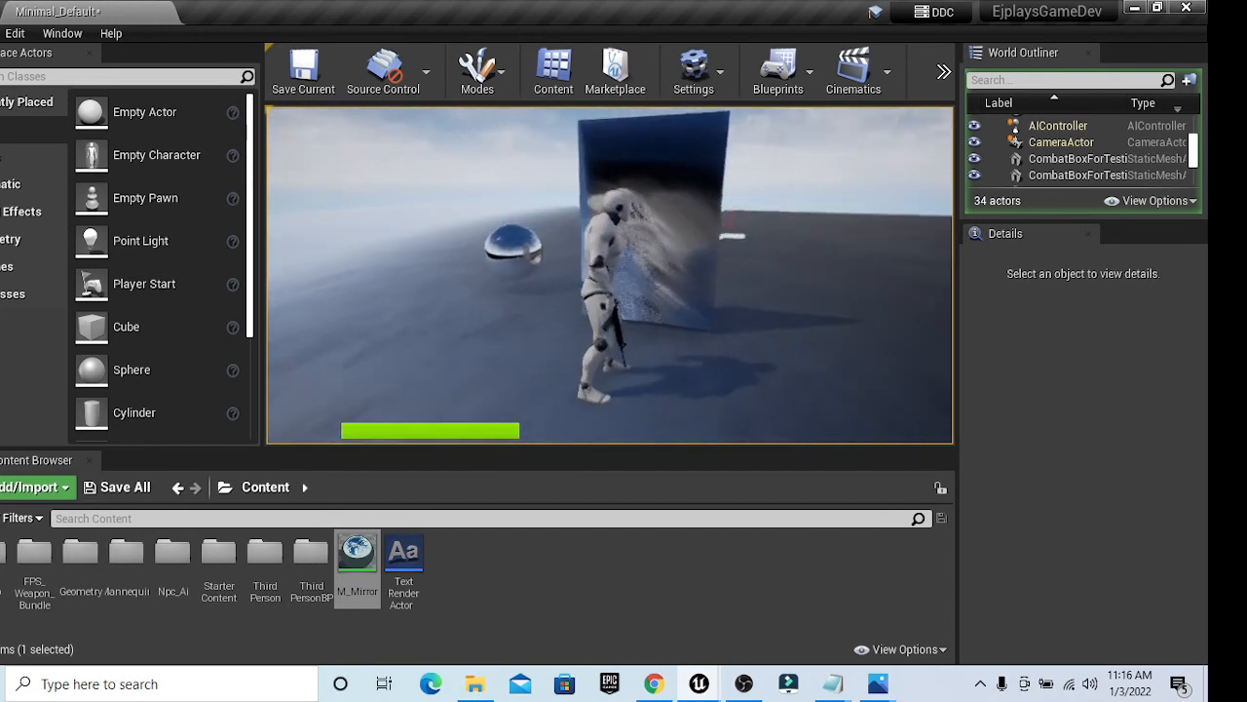
key(w)
key(d)
key(a)
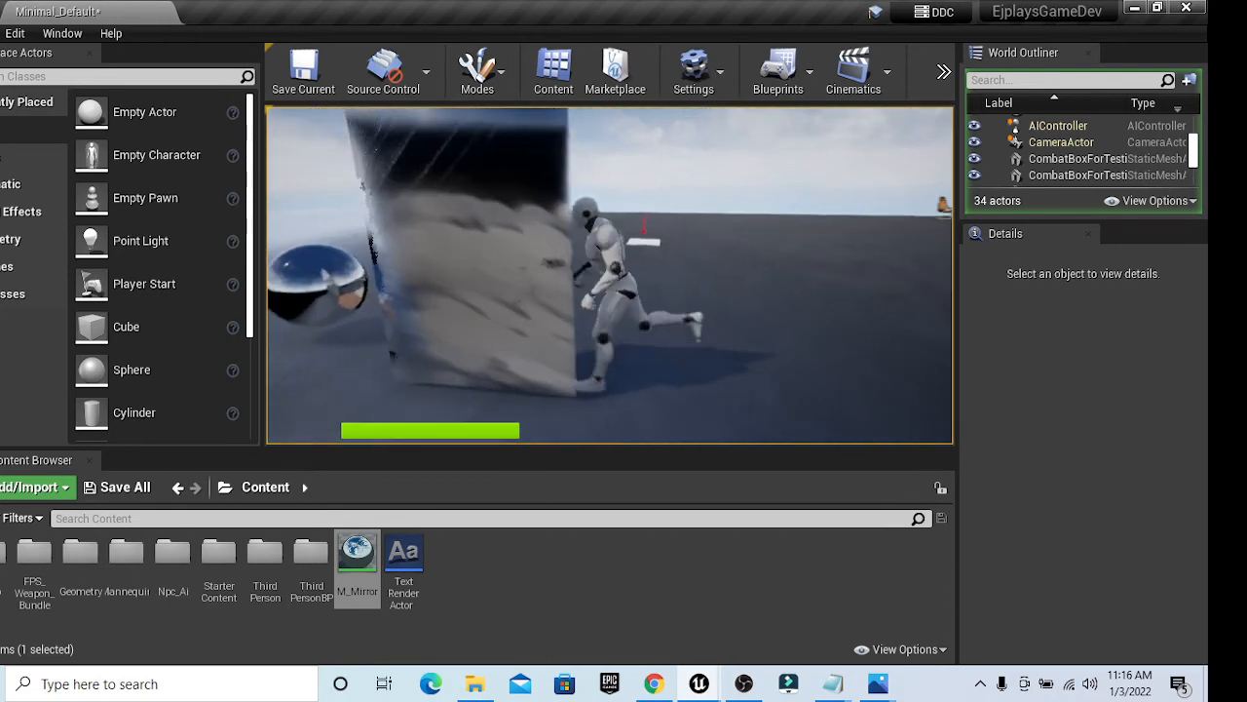
key(s)
key(d)
key(s)
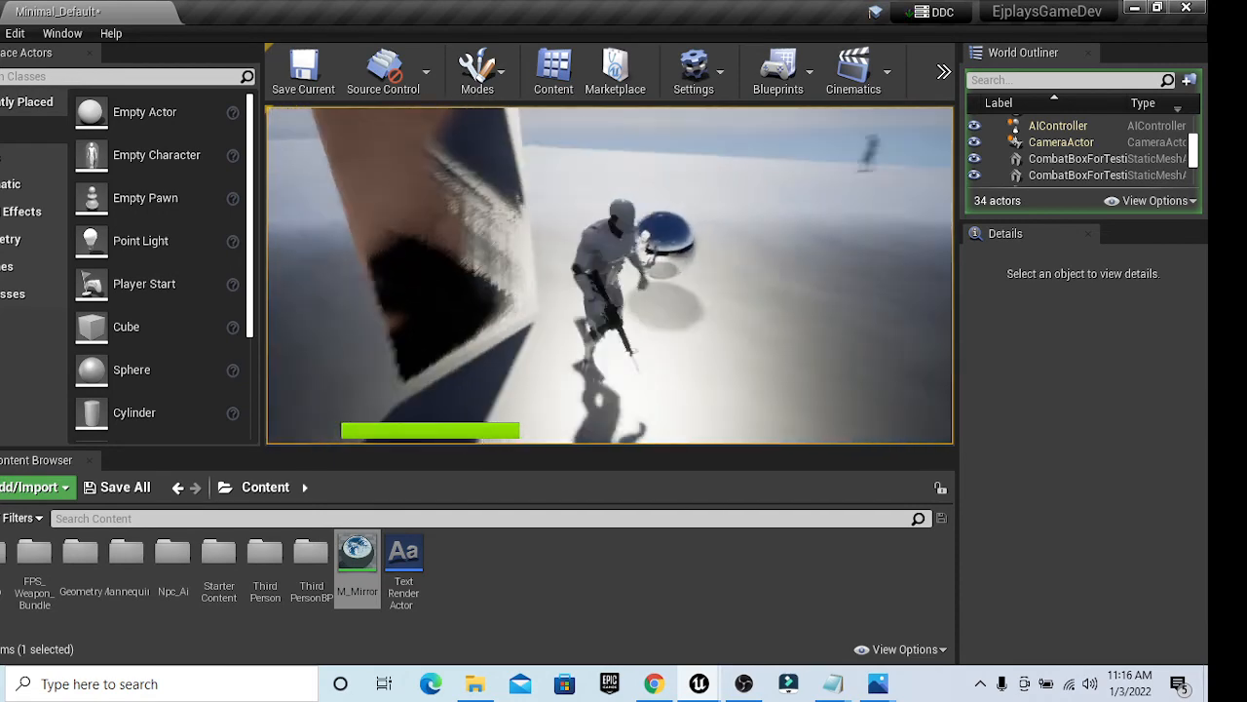
key(w)
key(d)
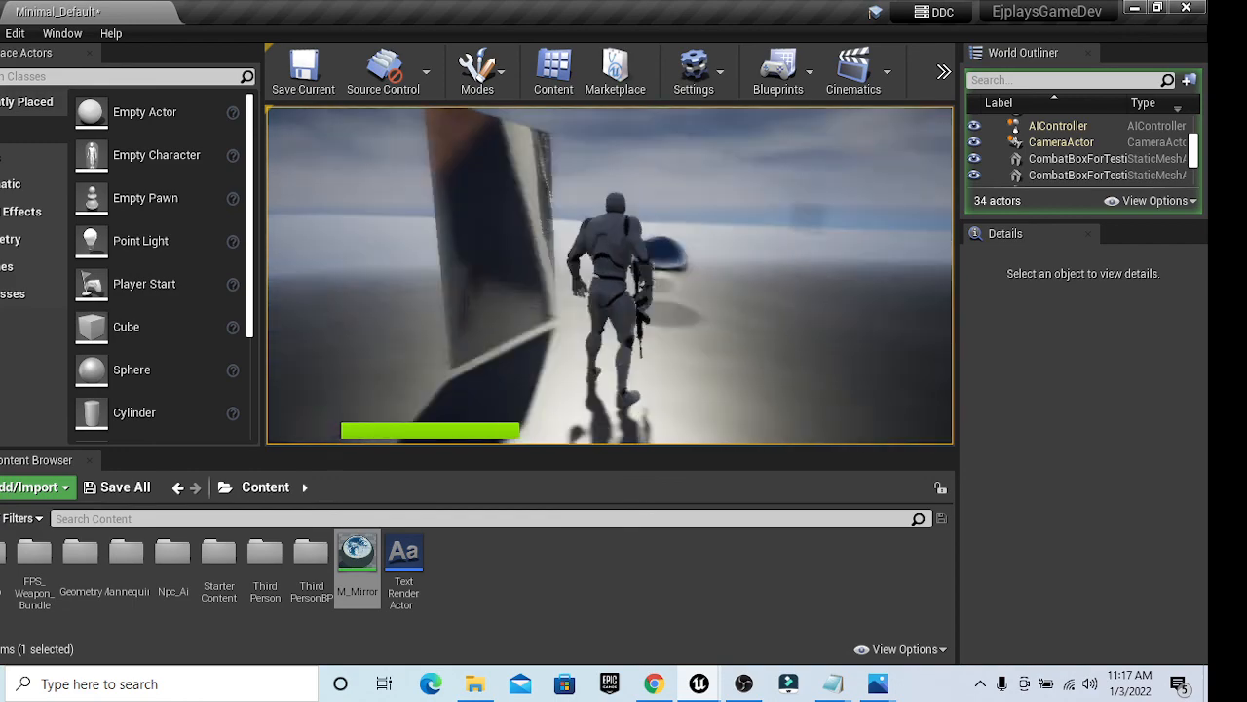
key(Escape)
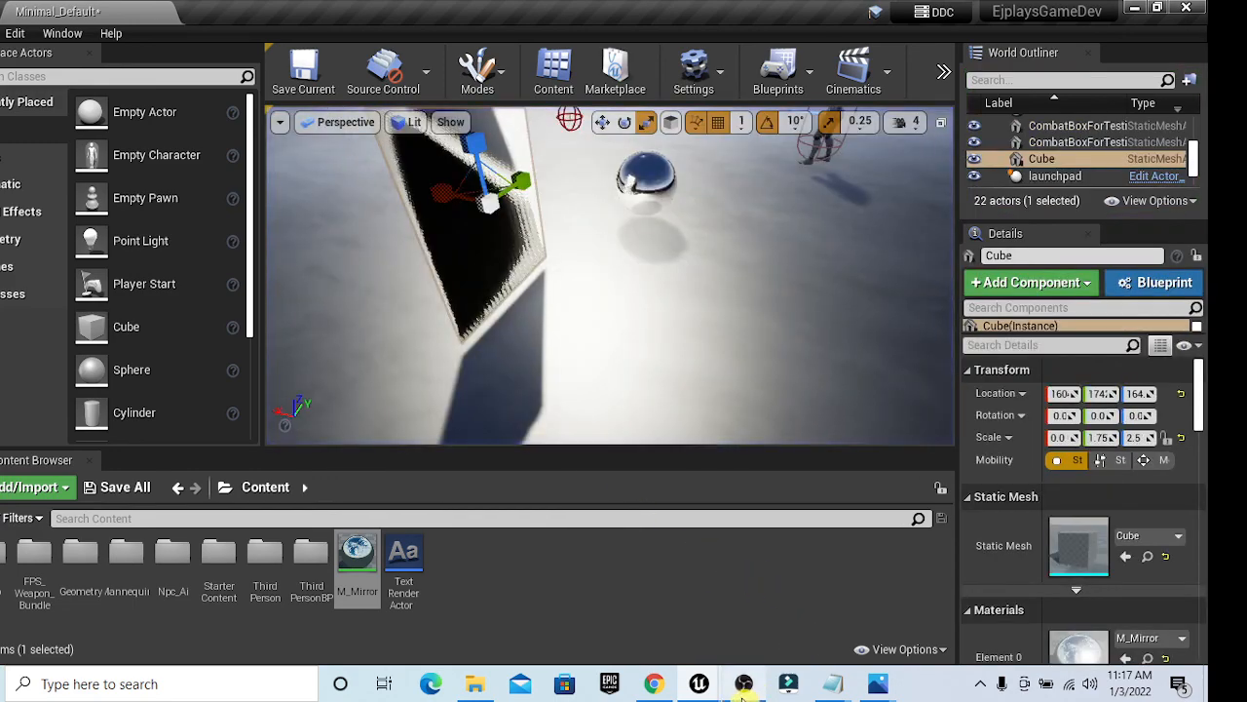